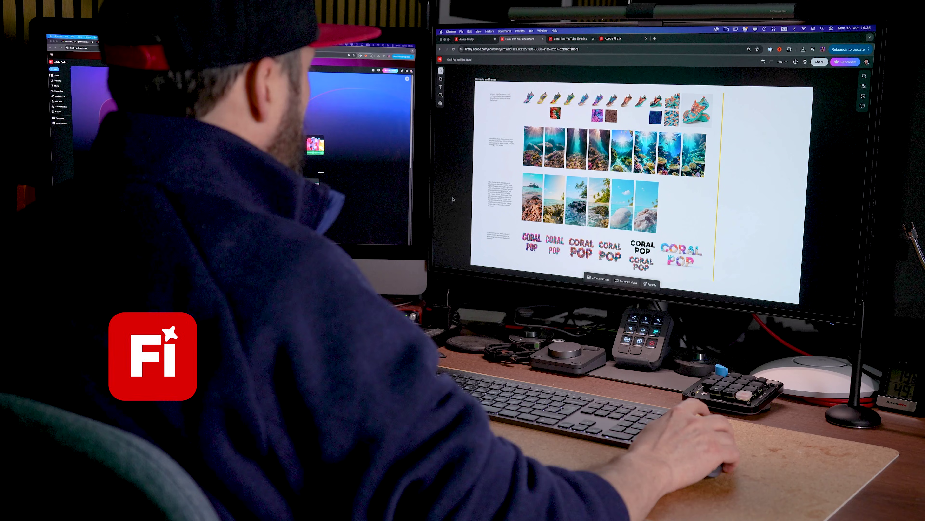
- Zoom in and pan across the board to the Storyboard showing Coral Pop frames 1–5 with descriptions
{"action": "scroll", "coordinate": [557, 96], "scroll_direction": "up", "scroll_amount": 5}
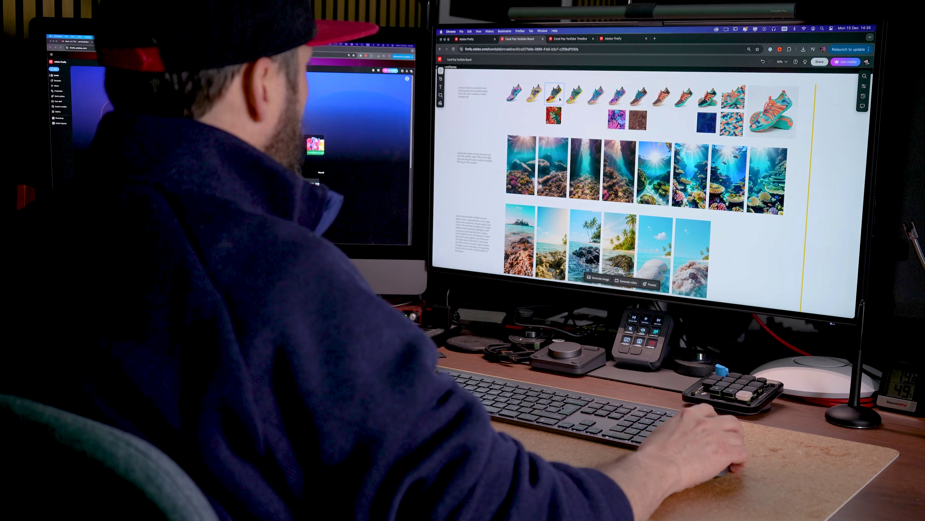
{"action": "scroll", "coordinate": [560, 98], "scroll_direction": "up", "scroll_amount": 2}
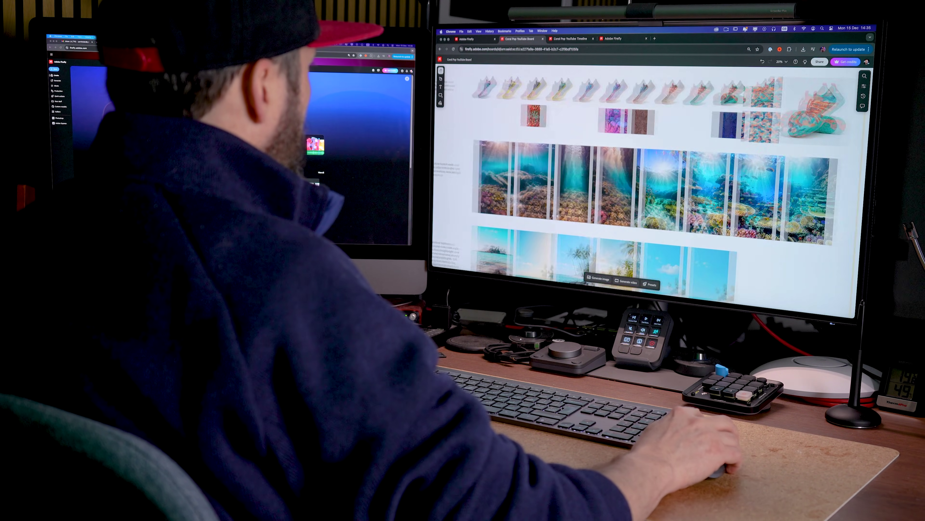
{"action": "scroll", "coordinate": [714, 88], "scroll_direction": "up", "scroll_amount": 4}
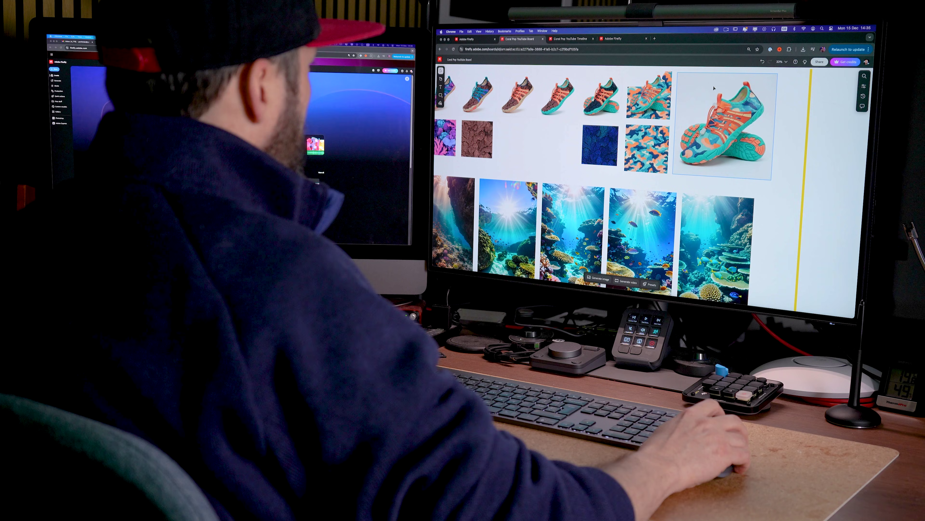
{"action": "scroll", "coordinate": [714, 88], "scroll_direction": "up", "scroll_amount": 3}
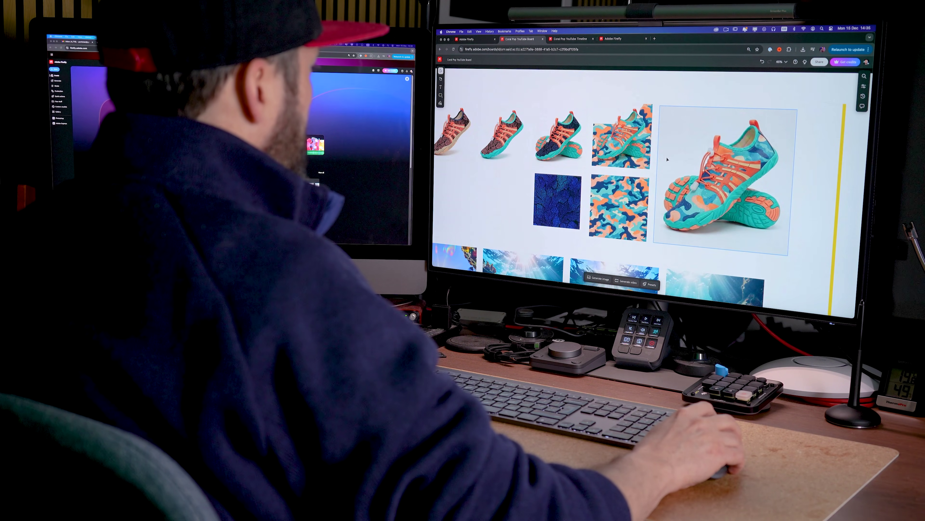
{"action": "scroll", "coordinate": [641, 171], "scroll_direction": "up", "scroll_amount": 1}
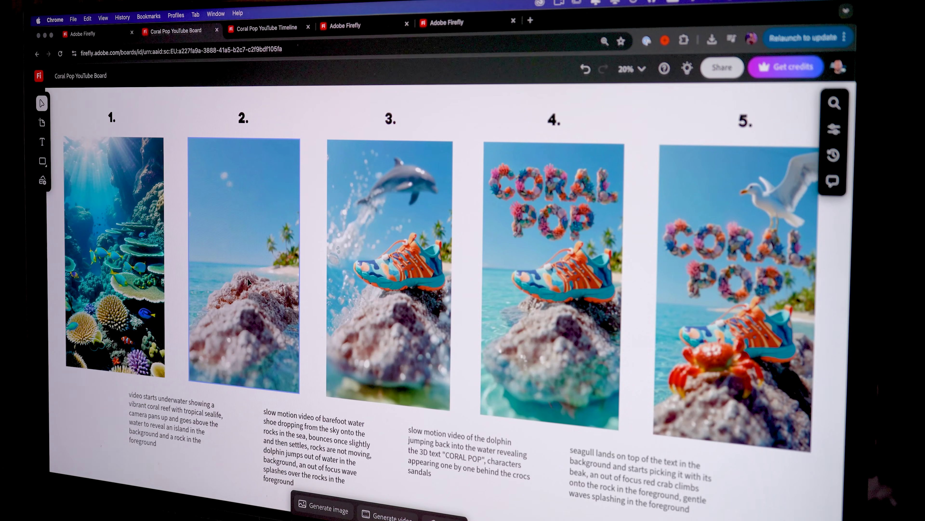
{"action": "left_click_drag", "start_coordinate": [248, 282], "coordinate": [388, 293]}
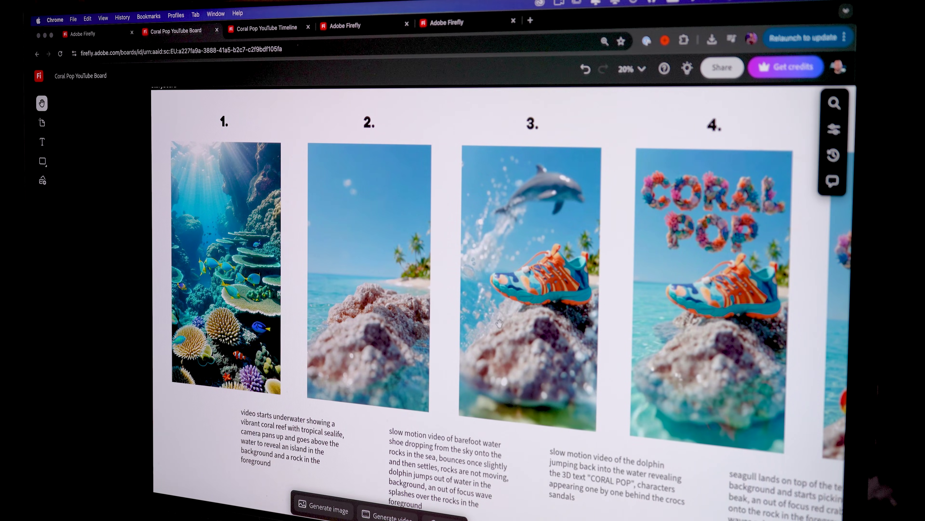
{"action": "left_click_drag", "start_coordinate": [499, 322], "coordinate": [380, 304]}
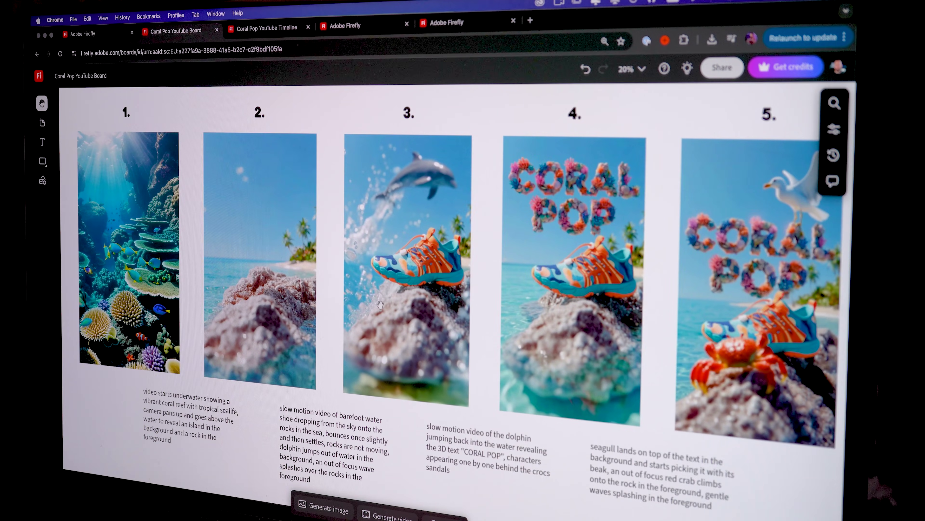
{"action": "left_click_drag", "start_coordinate": [570, 330], "coordinate": [457, 325]}
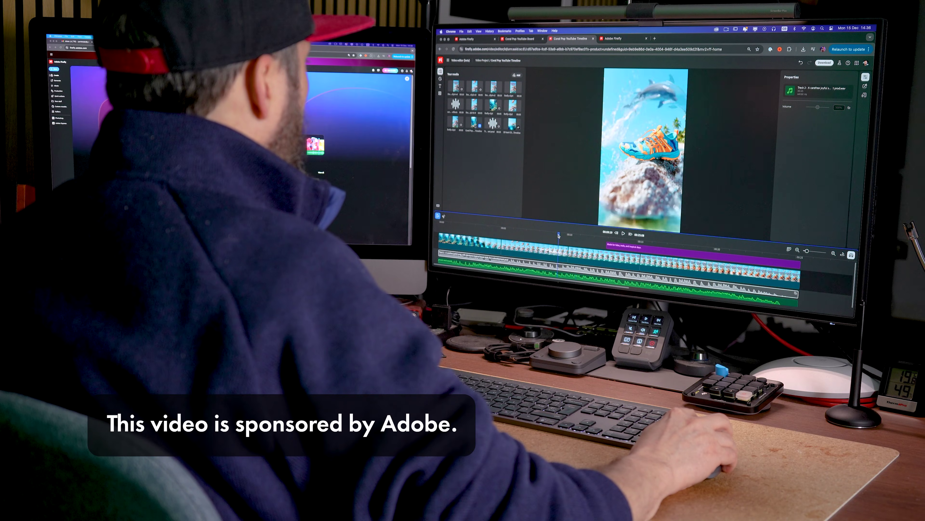
{"action": "mouse_move", "coordinate": [559, 236]}
{"action": "left_mouse_down"}
{"action": "mouse_move", "coordinate": [501, 229]}
{"action": "mouse_move", "coordinate": [555, 244]}
{"action": "left_mouse_up"}
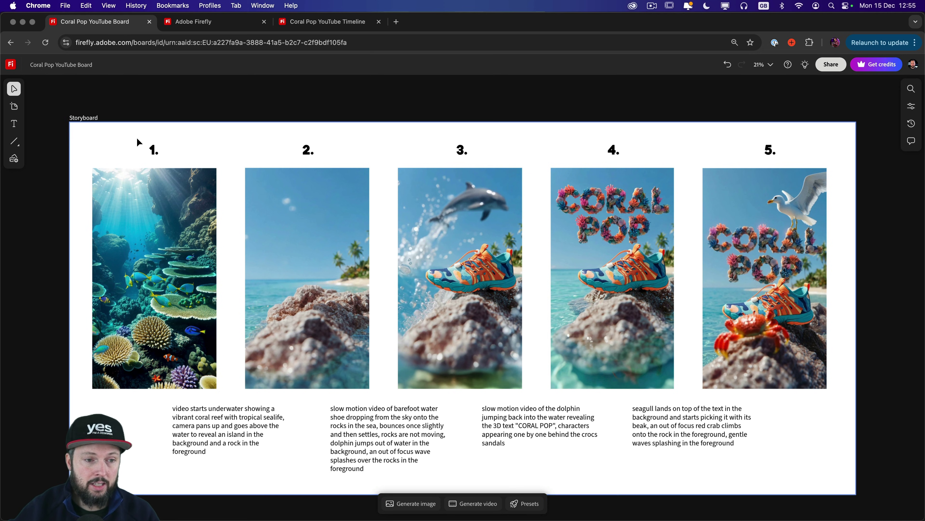
- Marquee-select storyboard frames 1–2 with labels, then frames 2–3 instead
{"action": "left_click_drag", "start_coordinate": [137, 142], "coordinate": [372, 290]}
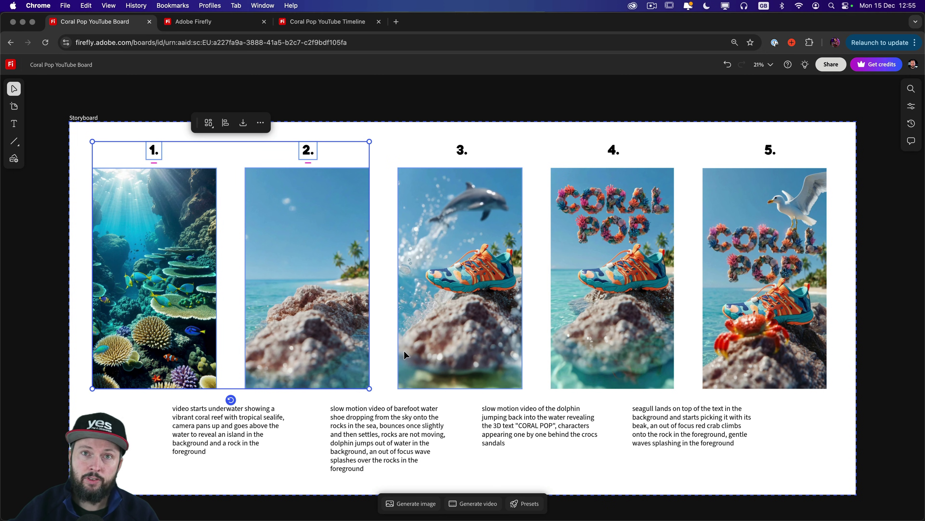
{"action": "left_click_drag", "start_coordinate": [299, 102], "coordinate": [476, 283]}
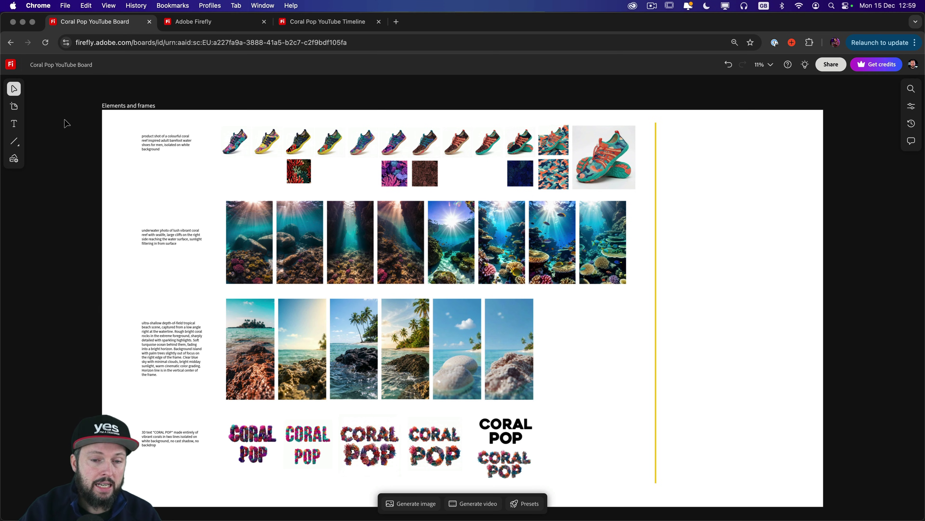
- Zoom into the shoe row and pan past the mockups and blue coral tiles to the camo shoe
{"action": "scroll", "coordinate": [137, 124], "scroll_direction": "up", "scroll_amount": 5}
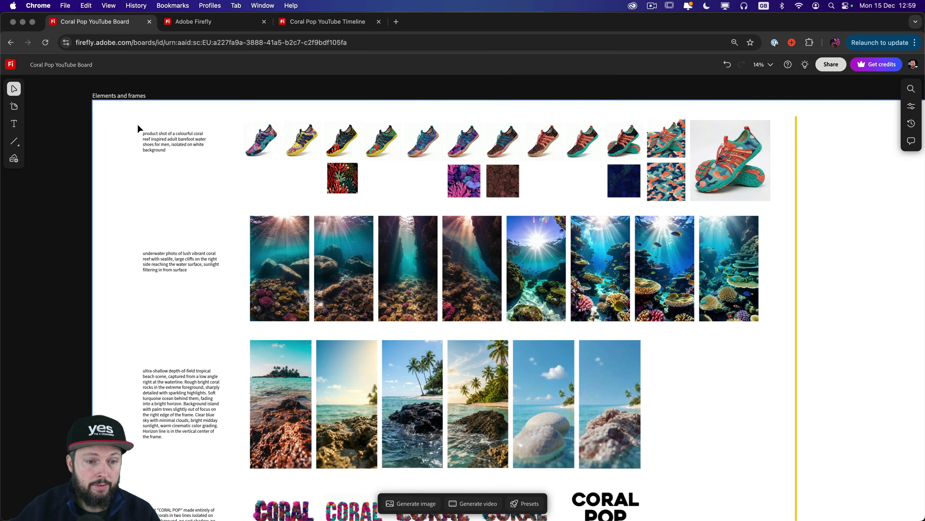
{"action": "scroll", "coordinate": [139, 128], "scroll_direction": "up", "scroll_amount": 2}
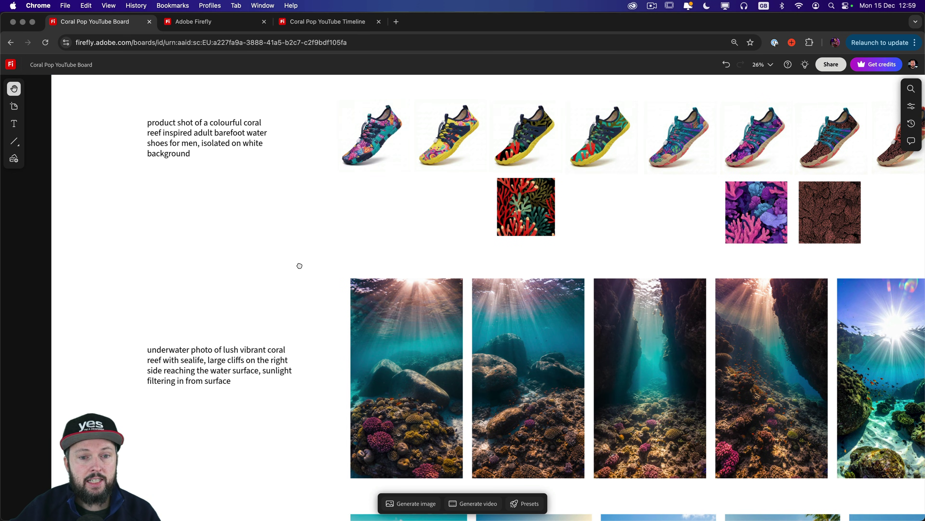
{"action": "scroll", "coordinate": [252, 292], "scroll_direction": "up", "scroll_amount": 4}
{"action": "scroll", "coordinate": [252, 291], "scroll_direction": "right", "scroll_amount": 4}
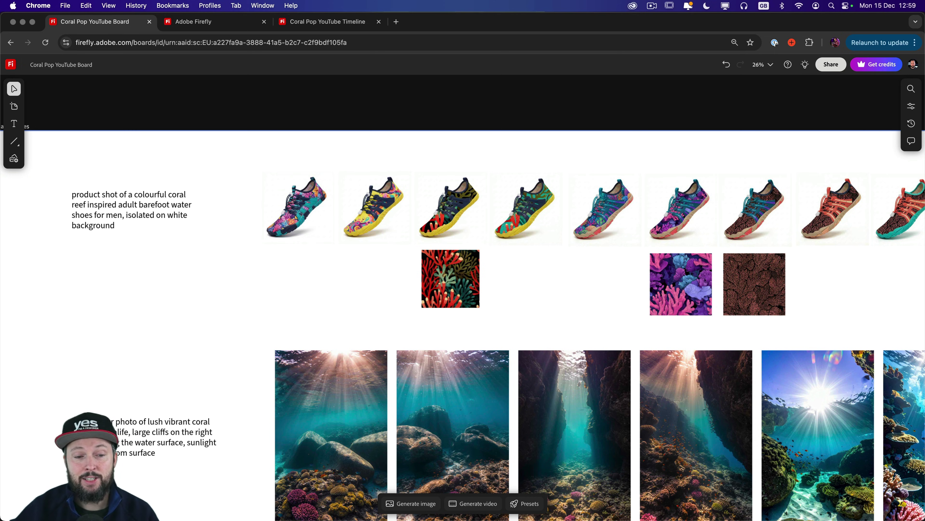
{"action": "scroll", "coordinate": [712, 389], "scroll_direction": "up", "scroll_amount": 8}
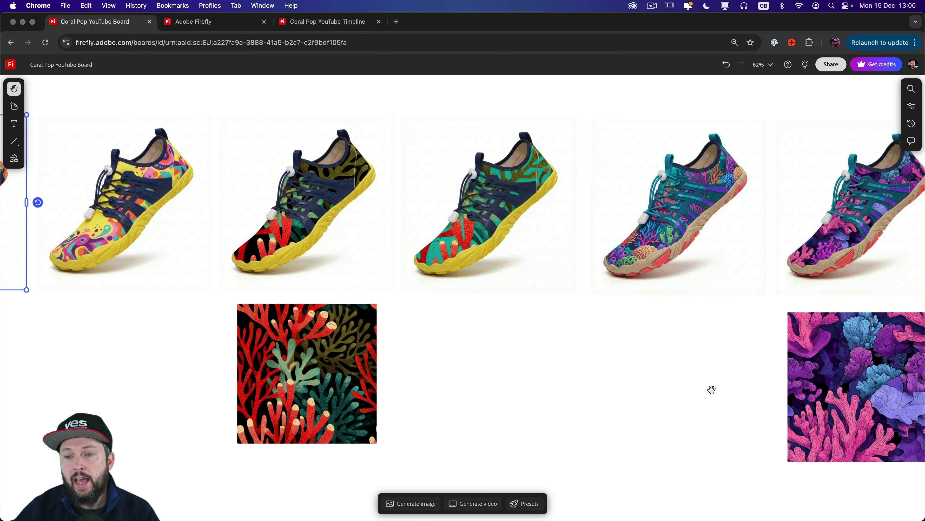
{"action": "left_click_drag", "start_coordinate": [711, 390], "coordinate": [492, 388]}
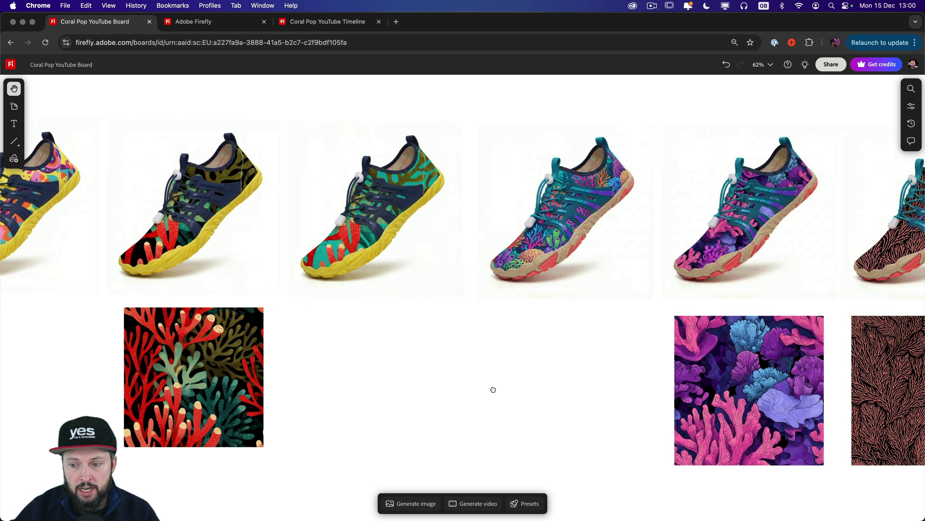
{"action": "left_click_drag", "start_coordinate": [829, 351], "coordinate": [411, 328]}
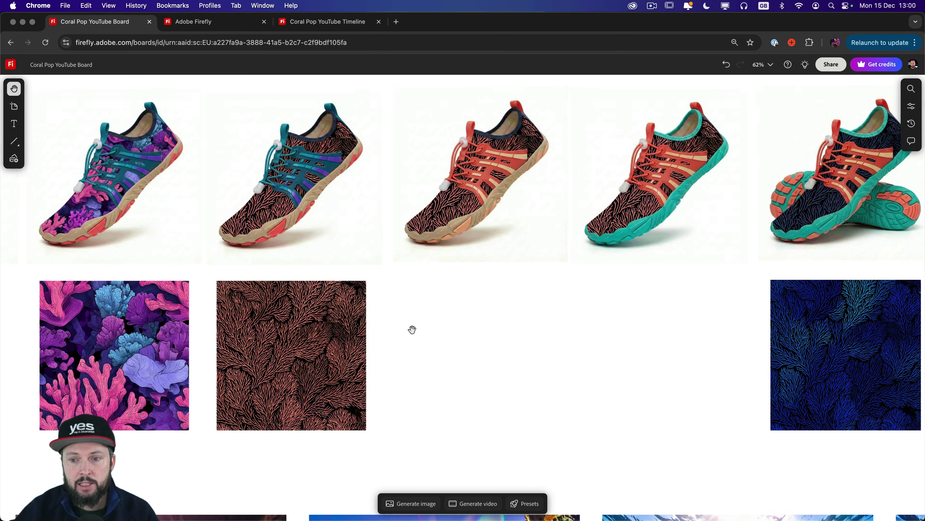
{"action": "left_click_drag", "start_coordinate": [590, 332], "coordinate": [372, 328]}
{"action": "left_click_drag", "start_coordinate": [762, 396], "coordinate": [332, 392]}
- Select the large camo water-shoe image, then zoom back out
{"action": "key", "text": "v"}
{"action": "left_click", "coordinate": [725, 338]}
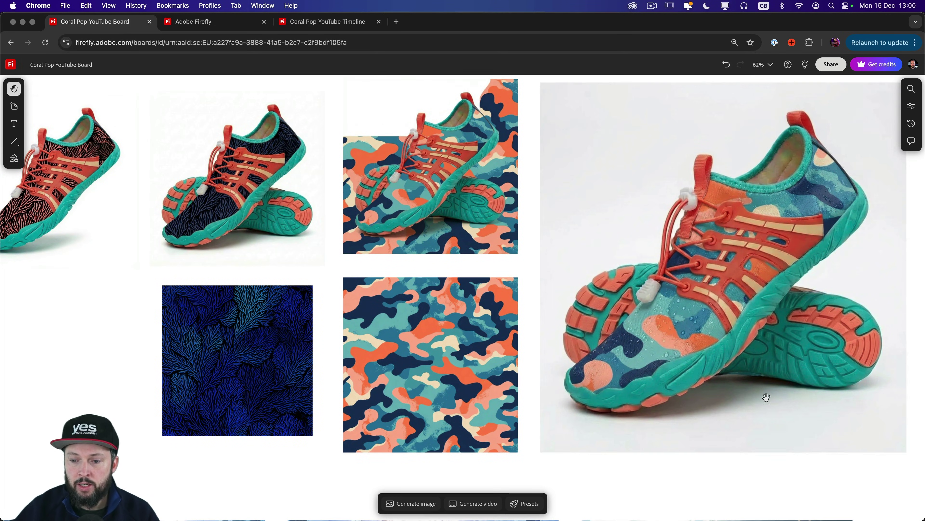
{"action": "scroll", "coordinate": [764, 394], "scroll_direction": "right", "scroll_amount": 5}
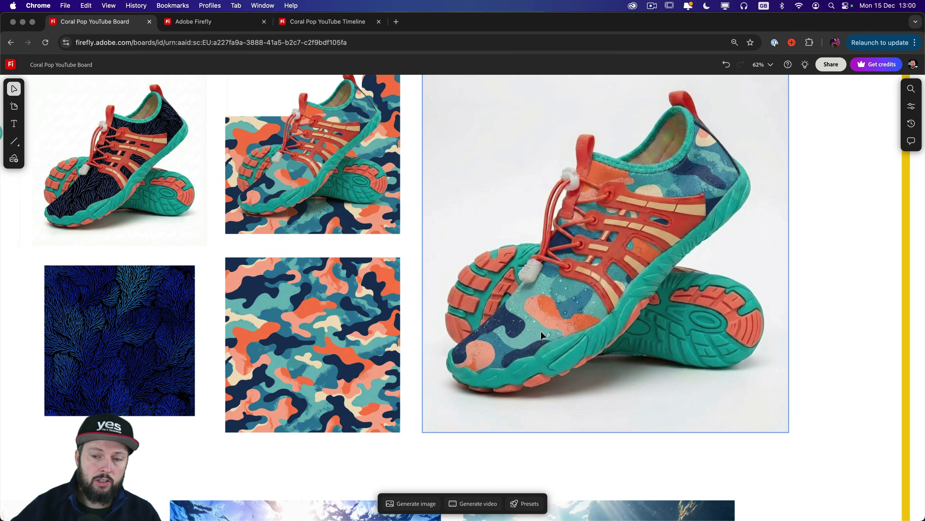
{"action": "scroll", "coordinate": [581, 344], "scroll_direction": "down", "scroll_amount": 5}
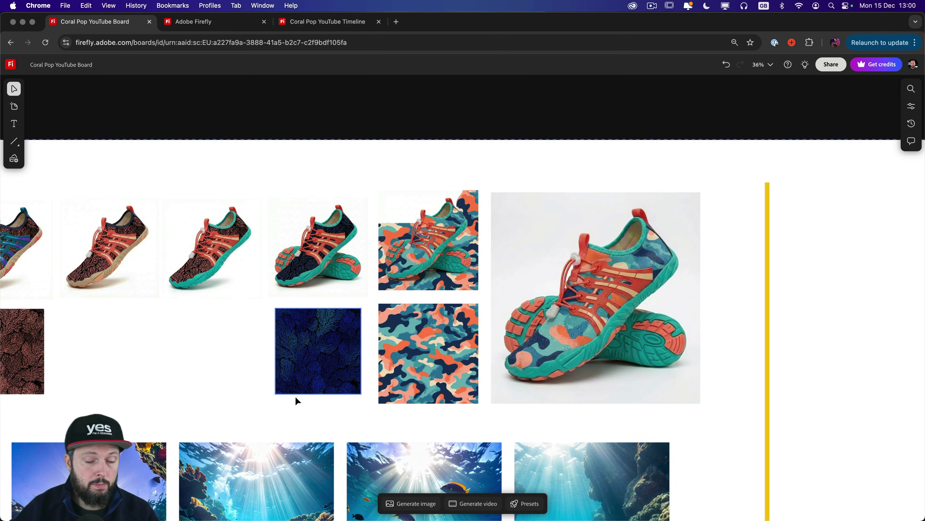
{"action": "scroll", "coordinate": [309, 384], "scroll_direction": "down", "scroll_amount": 5}
- Pan along the row of underwater reef images to its end
{"action": "scroll", "coordinate": [309, 384], "scroll_direction": "left", "scroll_amount": 5}
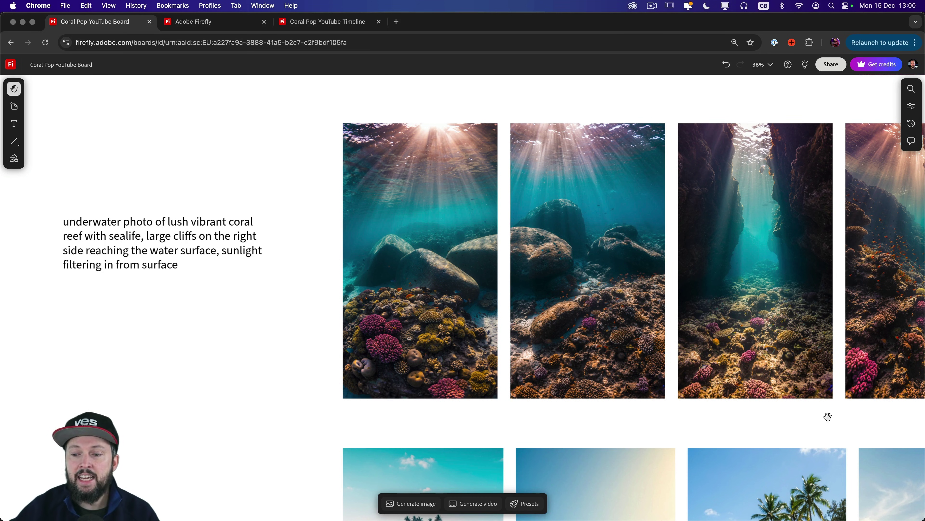
{"action": "left_click", "coordinate": [833, 423]}
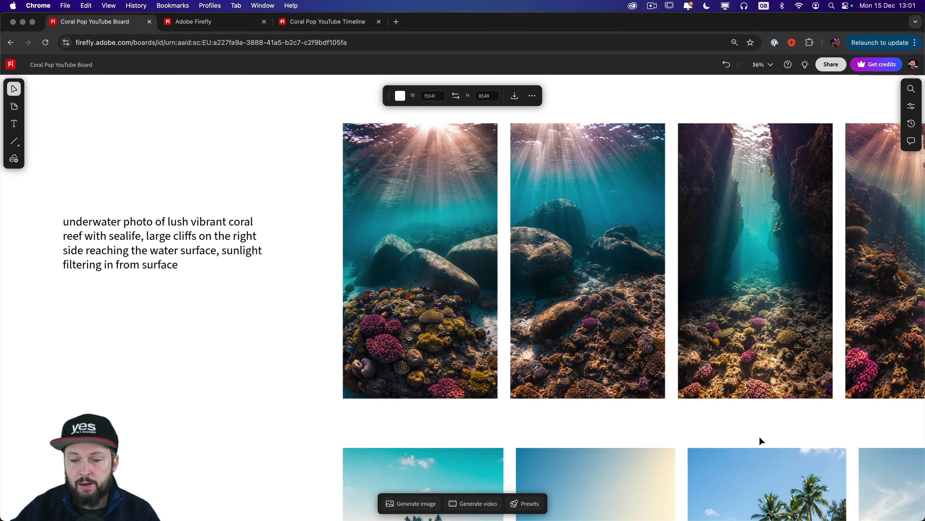
{"action": "key", "text": "h"}
{"action": "left_click_drag", "start_coordinate": [861, 423], "coordinate": [581, 434]}
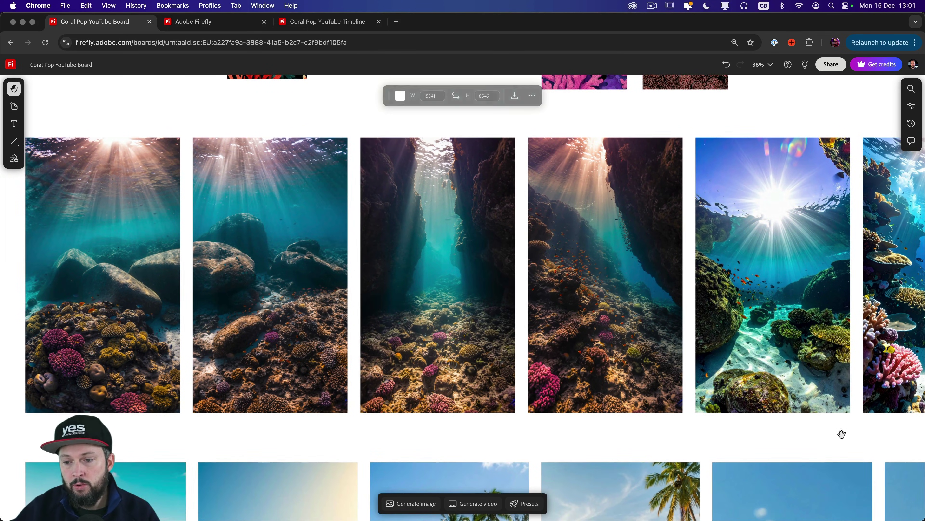
{"action": "left_click_drag", "start_coordinate": [841, 434], "coordinate": [571, 441]}
{"action": "left_click_drag", "start_coordinate": [788, 442], "coordinate": [422, 453]}
- Select the rightmost coral reef image
{"action": "key", "text": "v"}
{"action": "scroll", "coordinate": [422, 453], "scroll_direction": "left", "scroll_amount": 3}
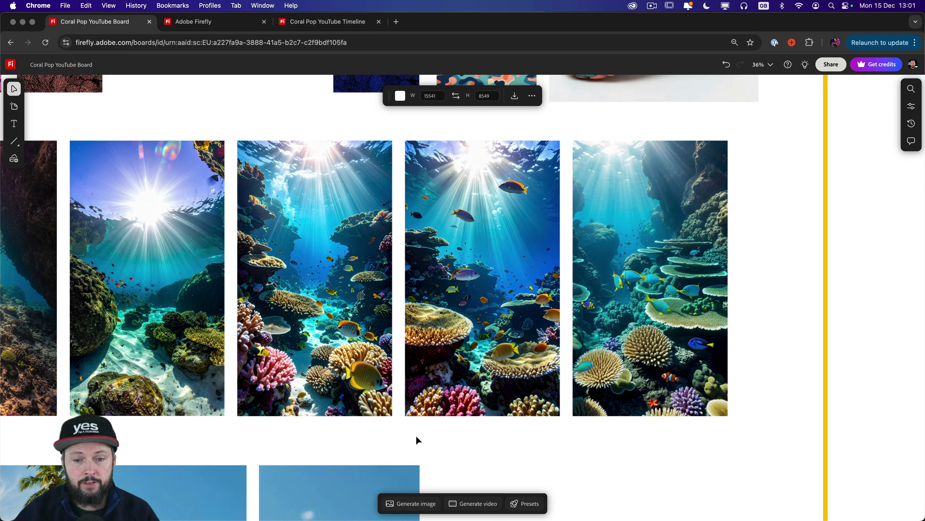
{"action": "left_click", "coordinate": [655, 243]}
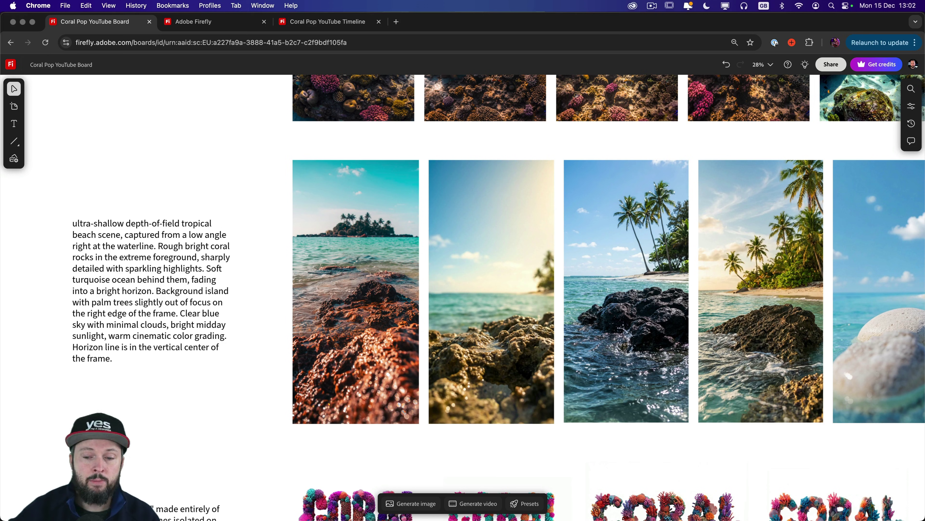
- Select the pink coral rock beach image and centre it in view
{"action": "key", "text": "space"}
{"action": "left_click_drag", "start_coordinate": [843, 446], "coordinate": [609, 444]}
{"action": "key", "text": "space"}
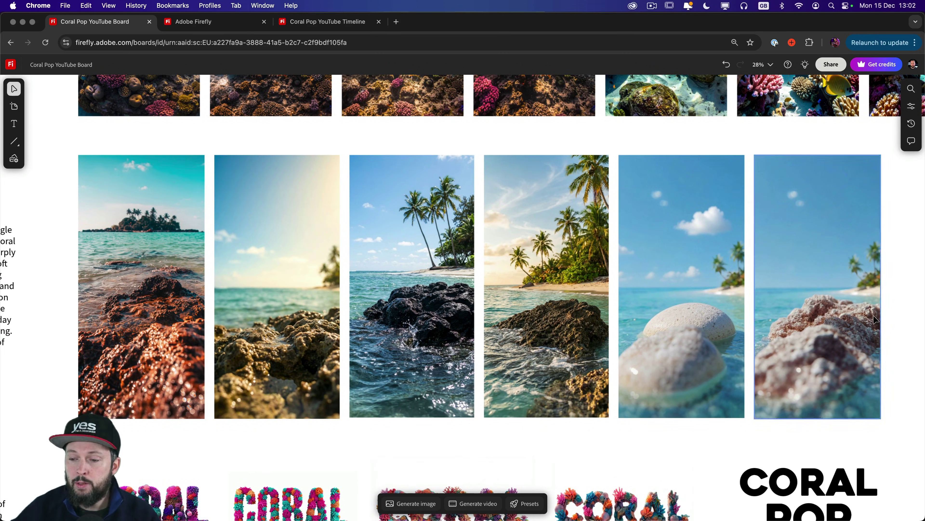
{"action": "left_click", "coordinate": [871, 328]}
{"action": "key", "text": "space"}
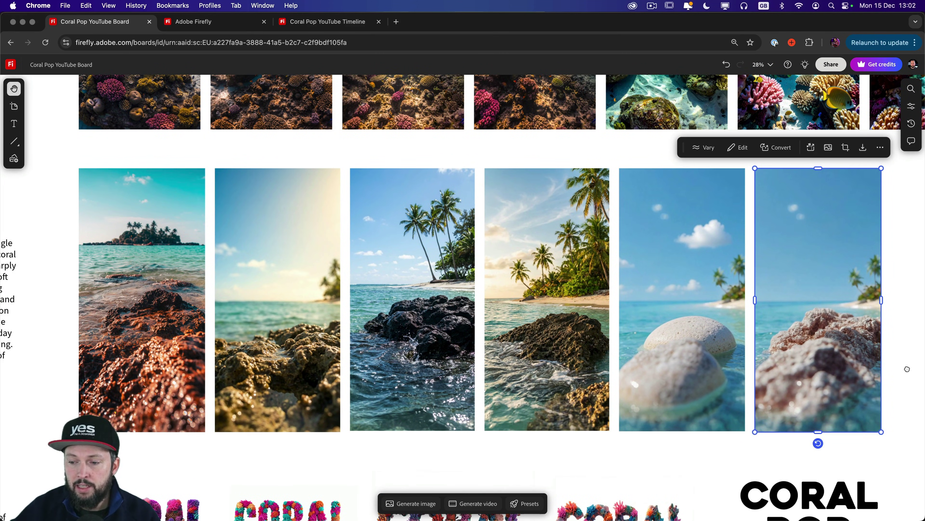
{"action": "left_click_drag", "start_coordinate": [853, 357], "coordinate": [669, 354]}
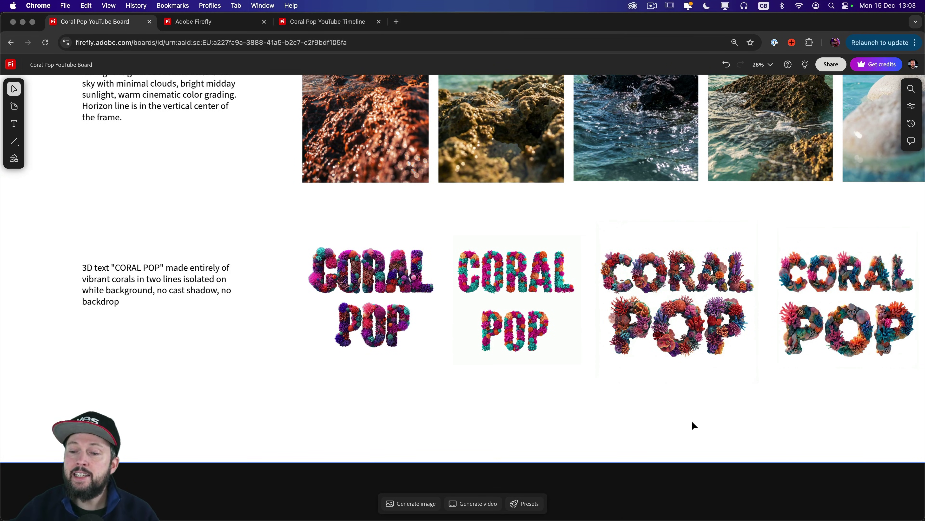
{"action": "key", "text": "h"}
{"action": "left_click_drag", "start_coordinate": [791, 430], "coordinate": [366, 410]}
{"action": "key", "text": "v"}
{"action": "scroll", "coordinate": [652, 222], "scroll_direction": "up", "scroll_amount": 5}
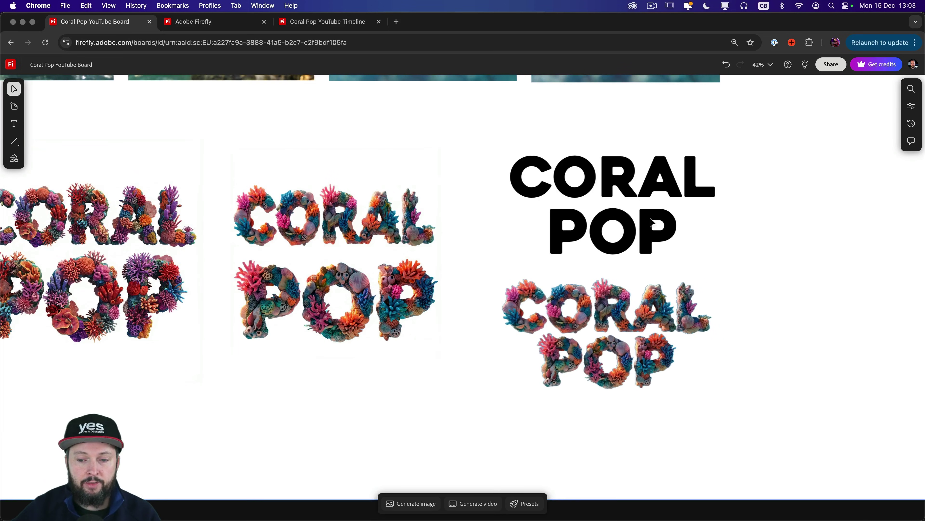
{"action": "left_click", "coordinate": [623, 340]}
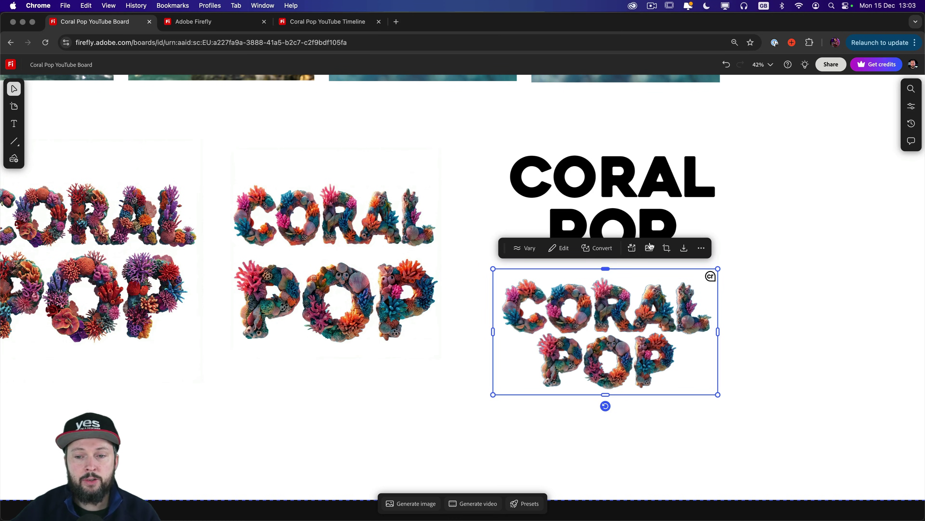
{"action": "left_click", "coordinate": [627, 201]}
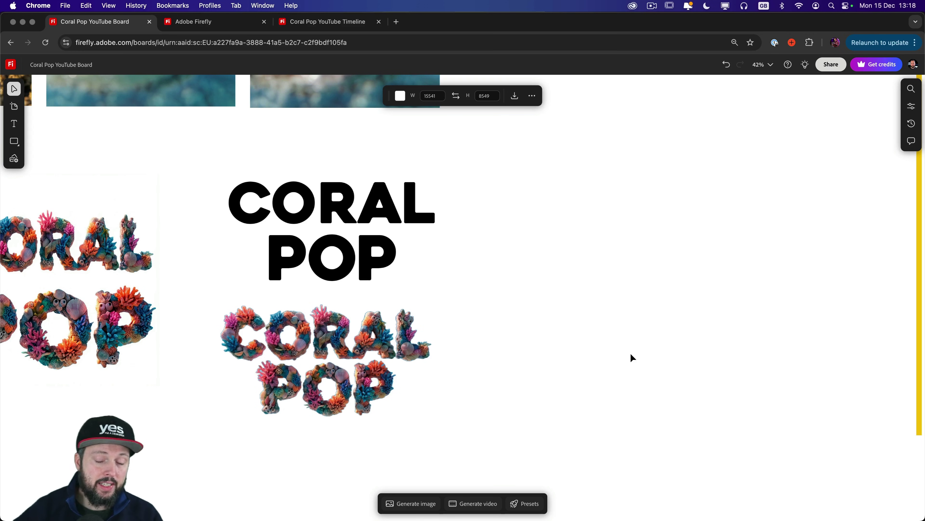
- Generate a Firefly Image 5 picture from the pasted 3D coral-and-seashell prompt, referencing the black CORAL POP text
{"action": "left_click", "coordinate": [401, 506]}
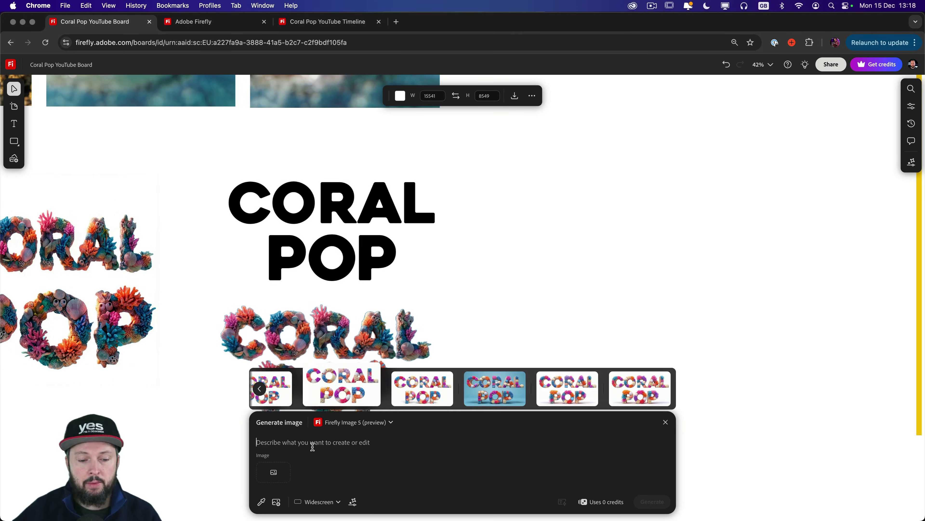
{"action": "left_click", "coordinate": [282, 474]}
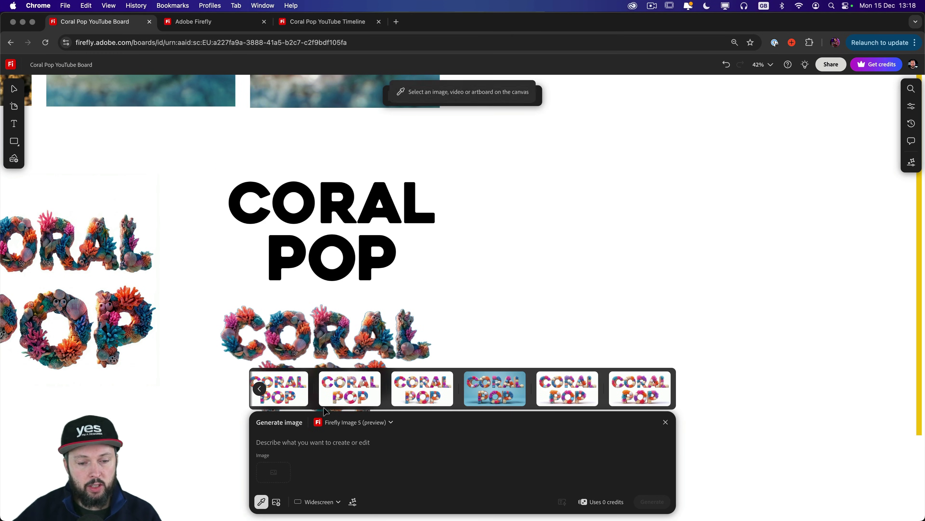
{"action": "left_click", "coordinate": [338, 258]}
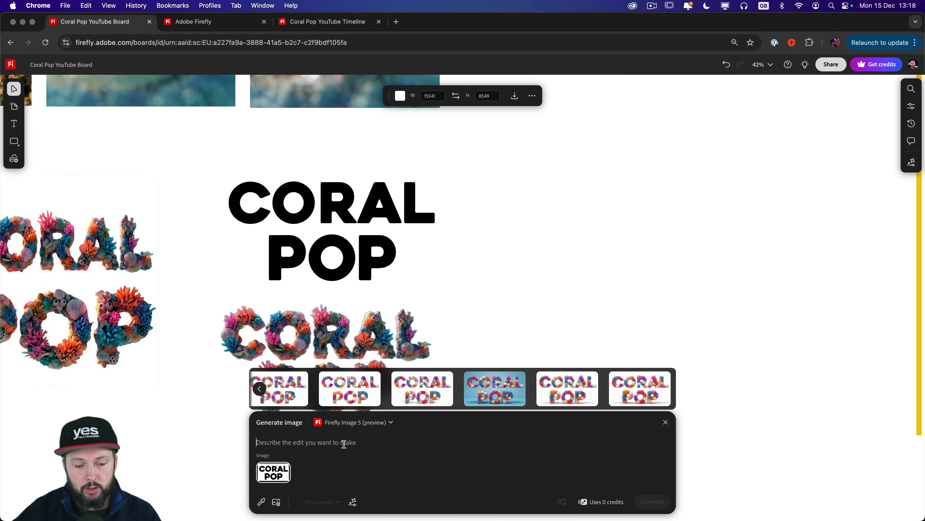
{"action": "type", "text": "3D text \"CORAL POP\" with thick extrusion, completely made of vibrant corals and seashells, blue, pink, orange, white, purple, keep the silhouette of the letters completely organic extending beyond the original outlines, white background, no cast shadow on the ground"}
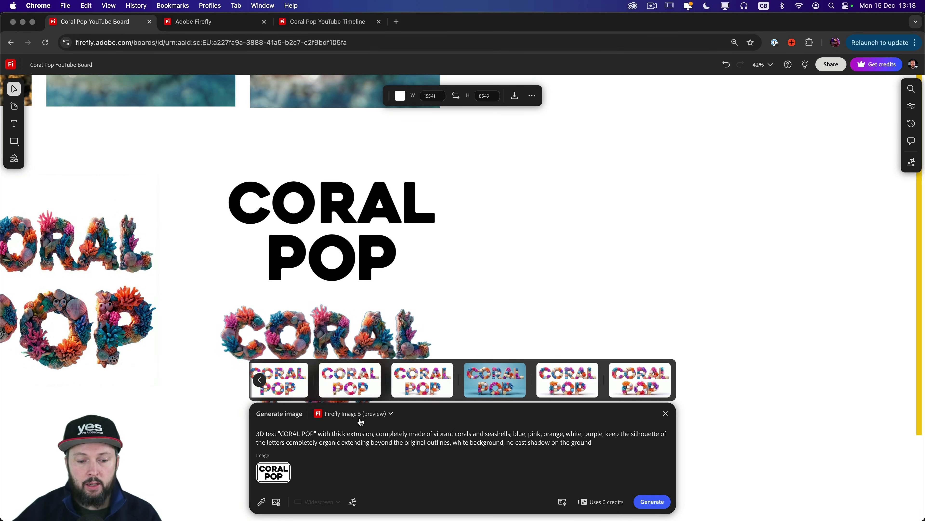
{"action": "left_click", "coordinate": [364, 413]}
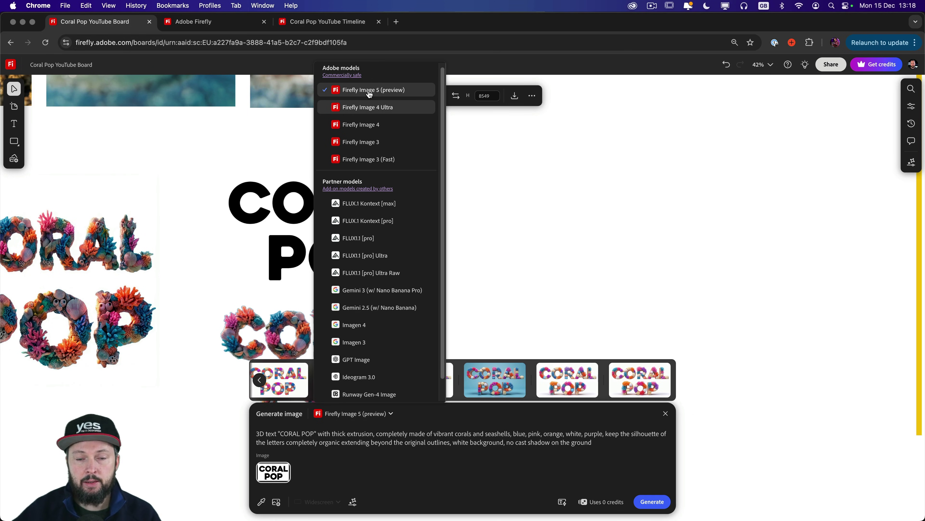
{"action": "left_click", "coordinate": [643, 493]}
{"action": "left_click", "coordinate": [648, 505]}
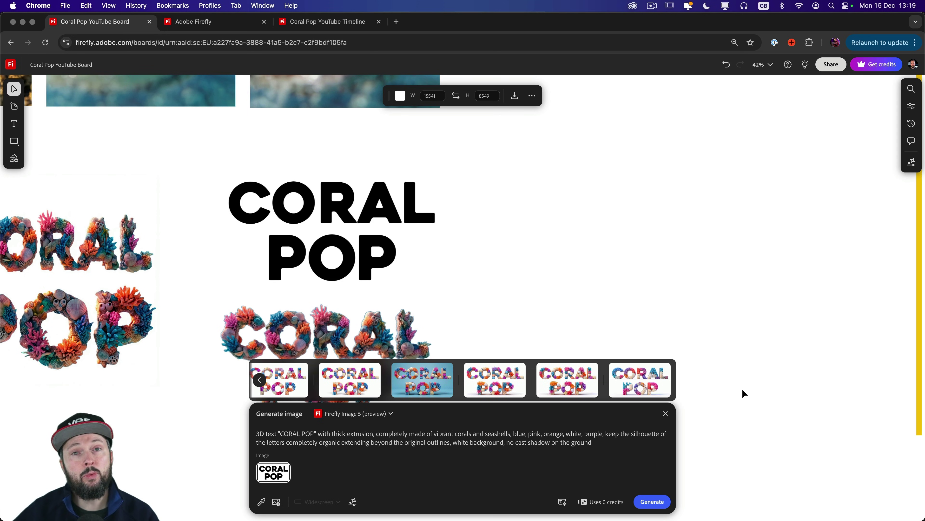
- Place the 3D coral lettering to the right of the black text, then switch to Photoshop
{"action": "left_click_drag", "start_coordinate": [658, 372], "coordinate": [455, 152]}
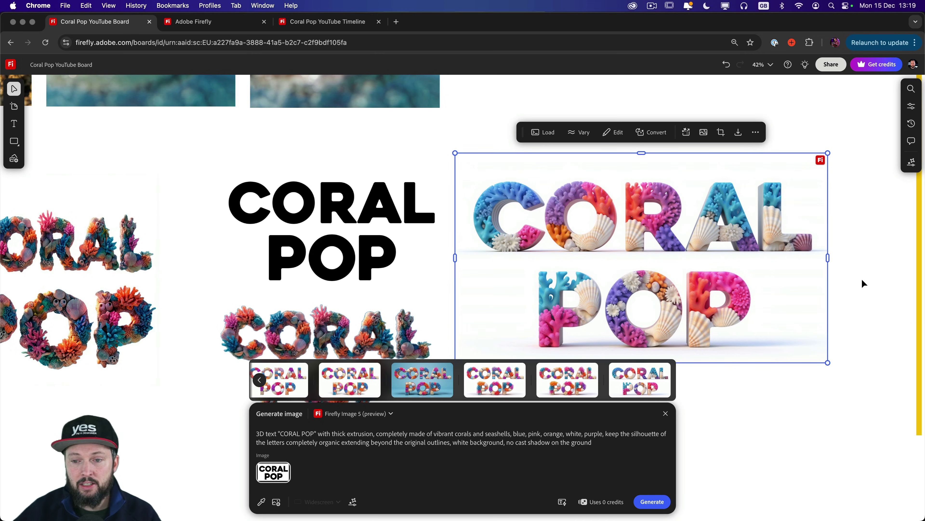
{"action": "left_click", "coordinate": [878, 306]}
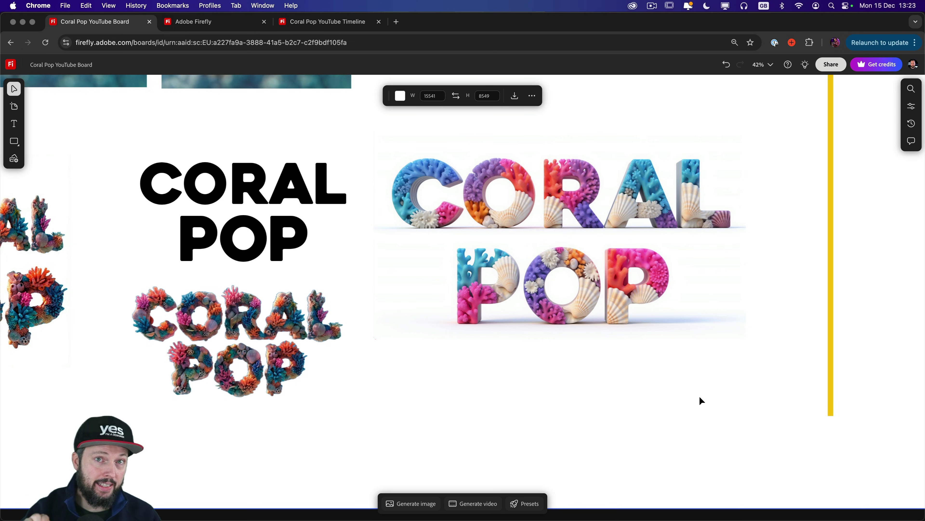
{"action": "key", "text": "super+Tab"}
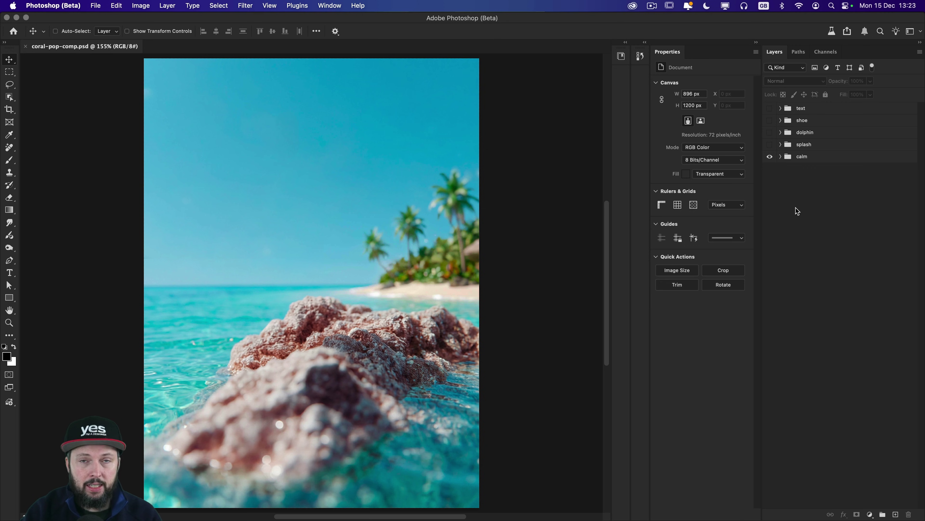
- Turn on the splash group and the shoe group in the Layers panel
{"action": "left_click", "coordinate": [770, 144]}
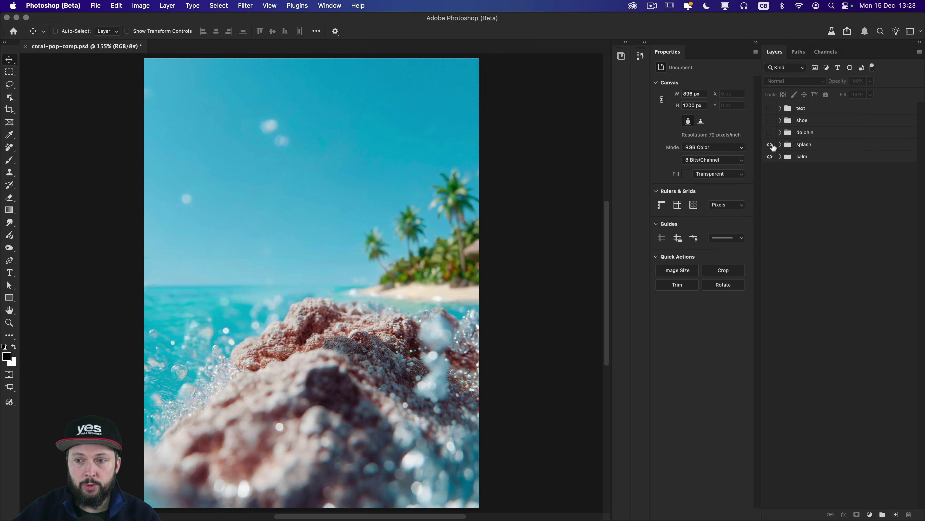
{"action": "left_click", "coordinate": [770, 144]}
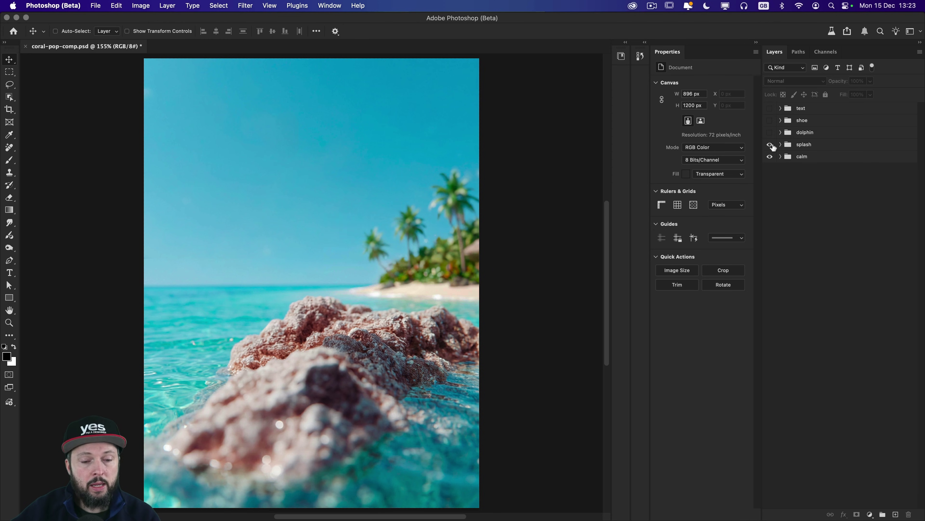
{"action": "left_click", "coordinate": [770, 144]}
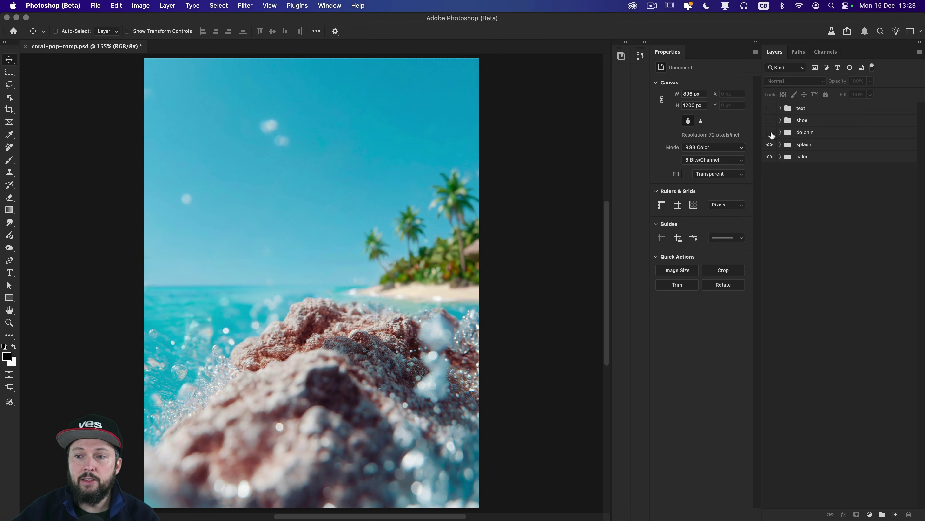
{"action": "left_click", "coordinate": [770, 120]}
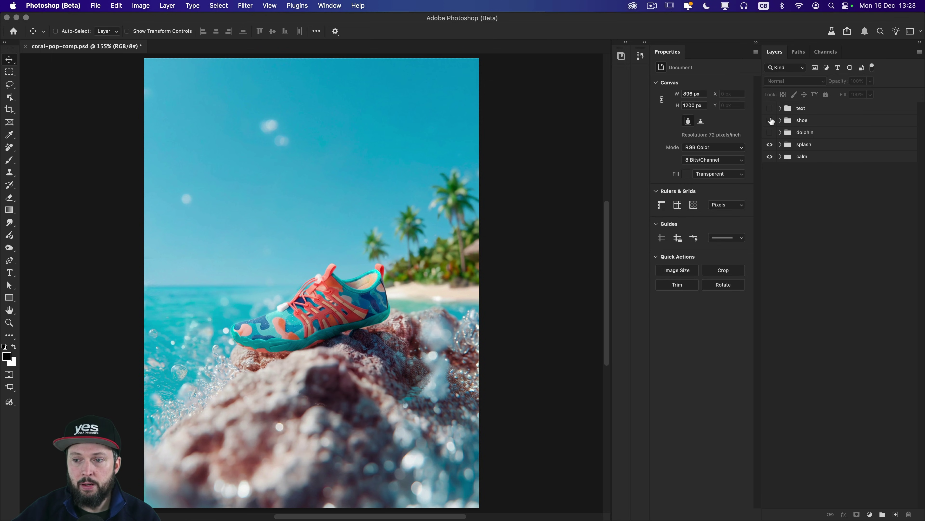
{"action": "left_click", "coordinate": [769, 120]}
{"action": "left_click", "coordinate": [770, 120]}
- Expand the shoe group and toggle the Harmonized layer to compare shoe colours
{"action": "left_click", "coordinate": [780, 120]}
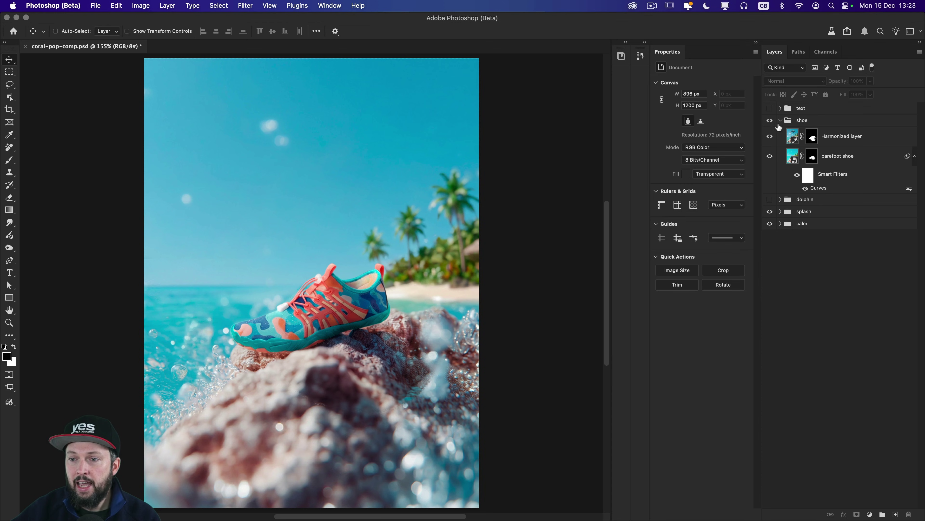
{"action": "left_click", "coordinate": [770, 137]}
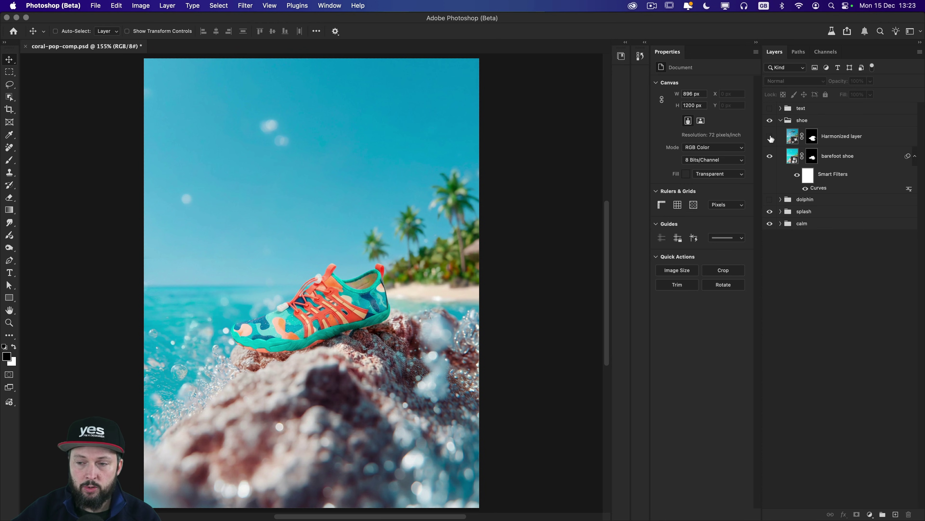
{"action": "left_click", "coordinate": [770, 137]}
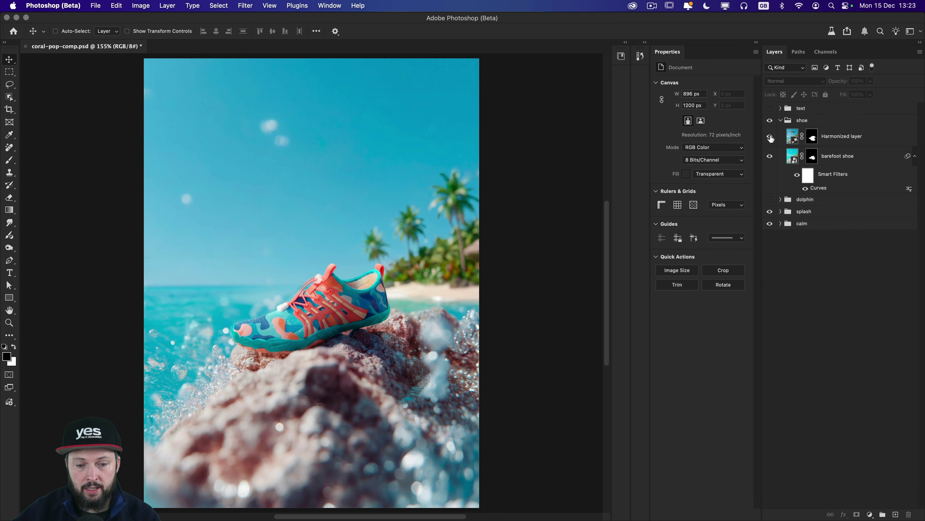
{"action": "left_click", "coordinate": [770, 136]}
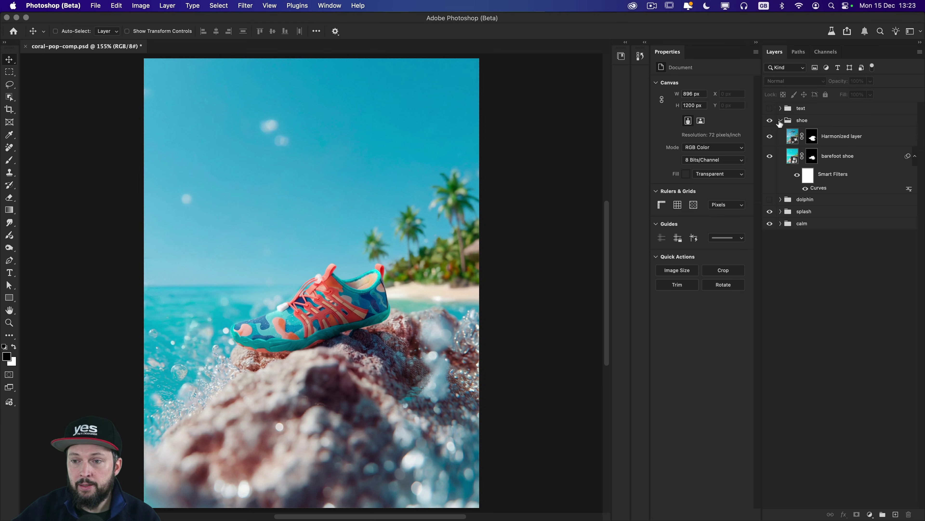
- Hide the shoe group and show the dolphin group, undoing a trial dolphin move
{"action": "left_click", "coordinate": [780, 121]}
{"action": "left_click", "coordinate": [770, 121]}
{"action": "left_click", "coordinate": [769, 132]}
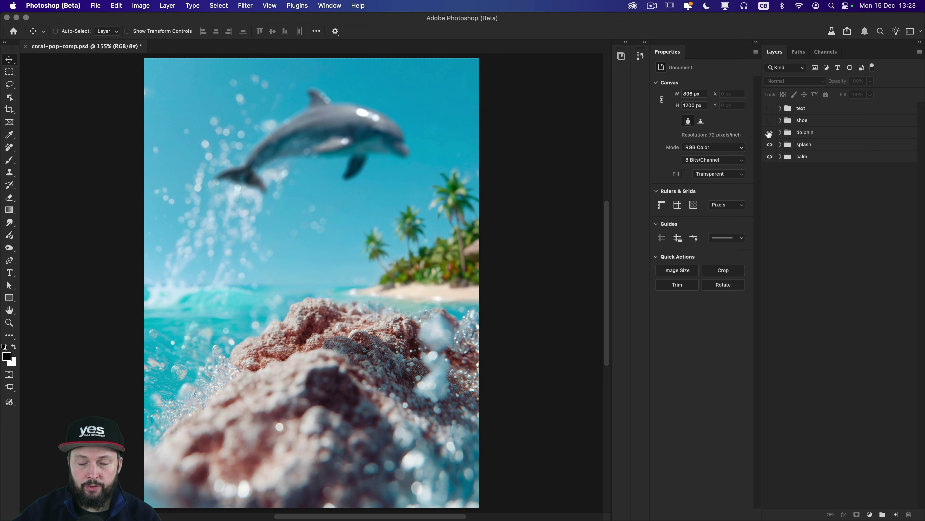
{"action": "left_click", "coordinate": [780, 132]}
{"action": "left_click", "coordinate": [780, 132]}
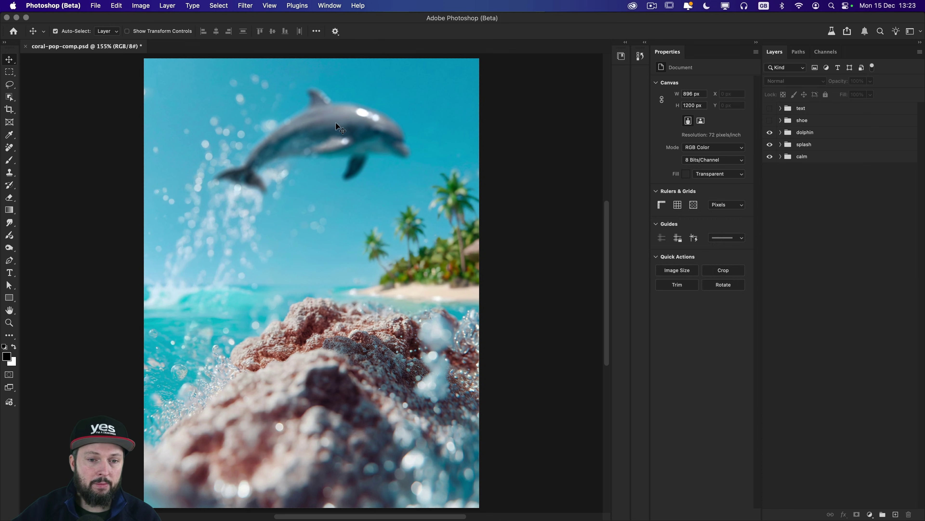
{"action": "left_click_drag", "start_coordinate": [336, 122], "coordinate": [329, 146]}
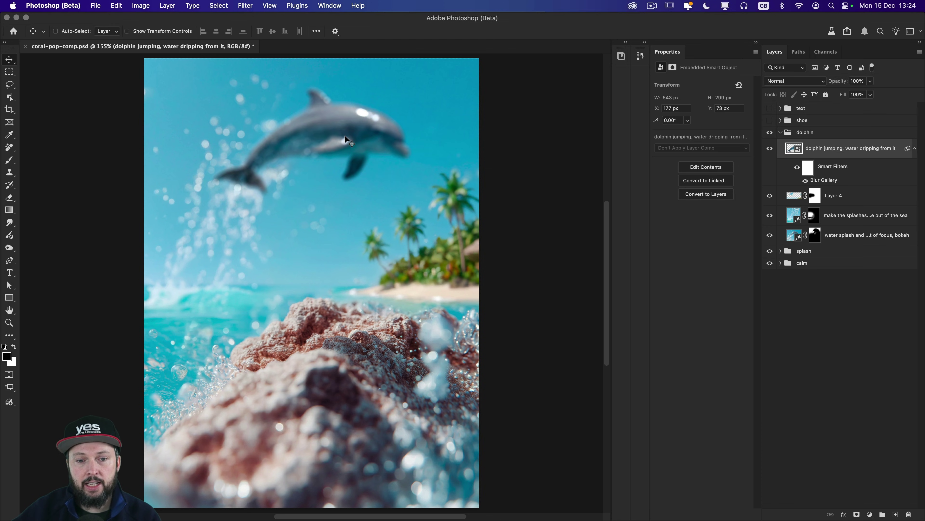
{"action": "key", "text": "super+z"}
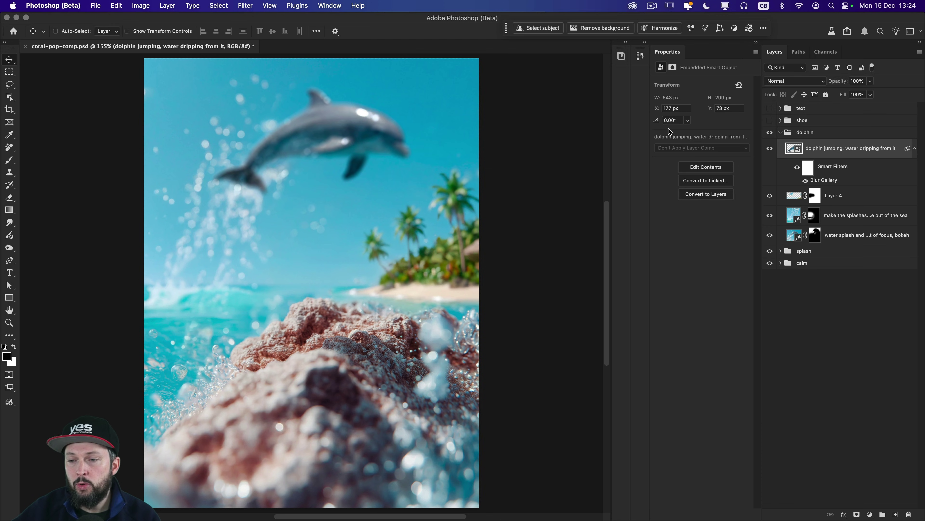
{"action": "left_click", "coordinate": [779, 132]}
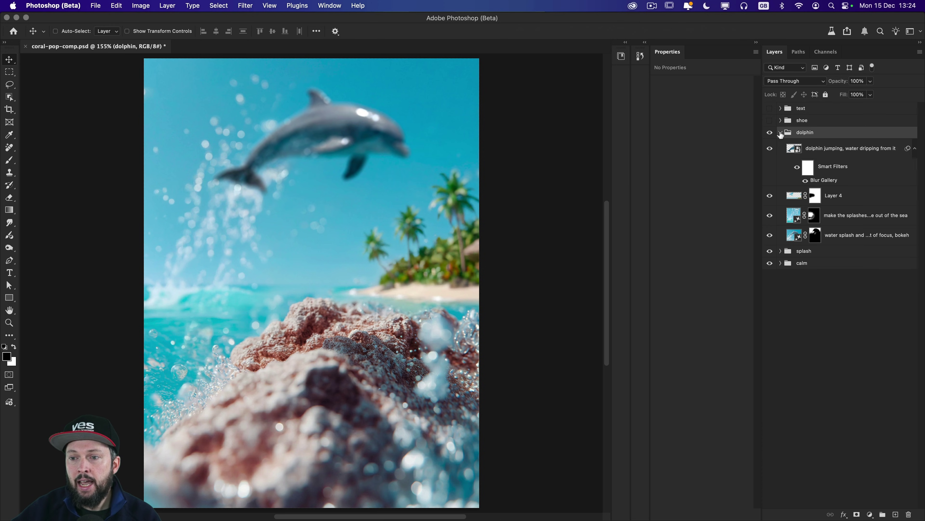
- Show the text group, hide the white CORAL POP type and coral lettering layers
{"action": "left_click", "coordinate": [779, 111]}
{"action": "left_click", "coordinate": [781, 109]}
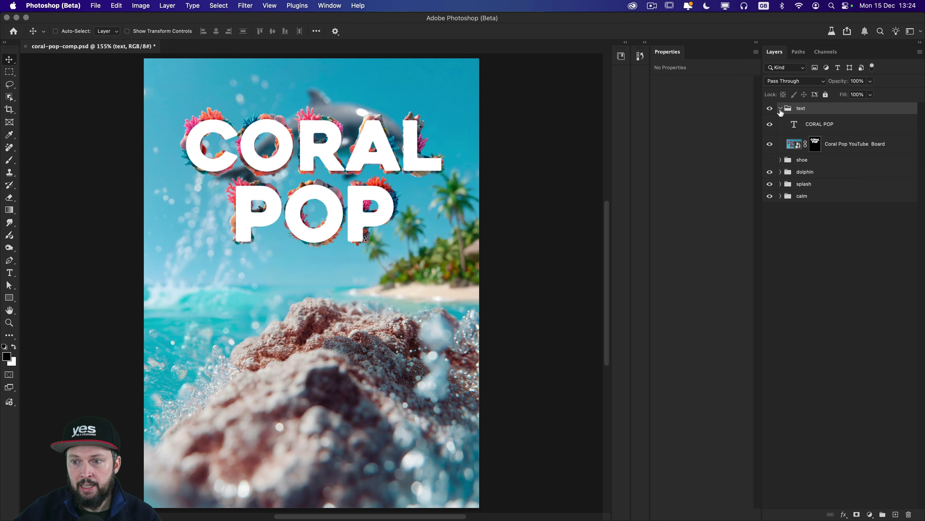
{"action": "left_click", "coordinate": [769, 125]}
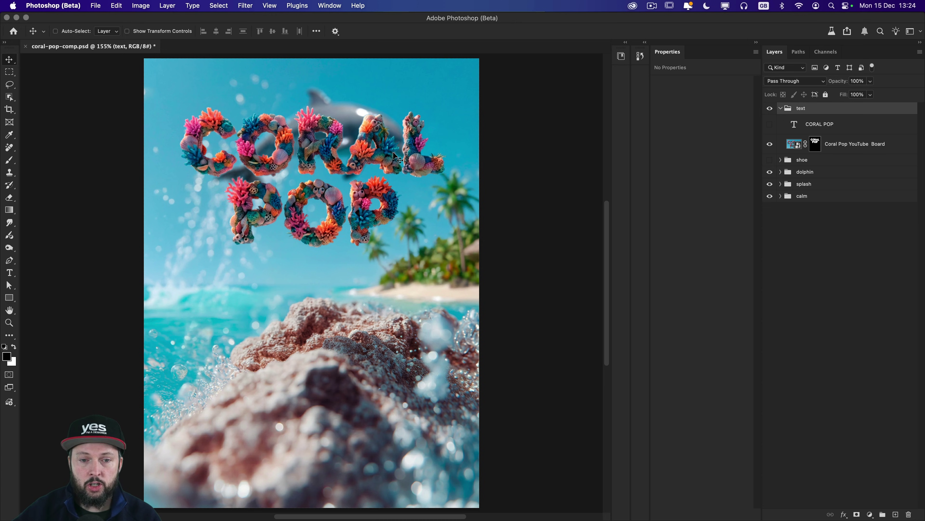
{"action": "left_click", "coordinate": [769, 160]}
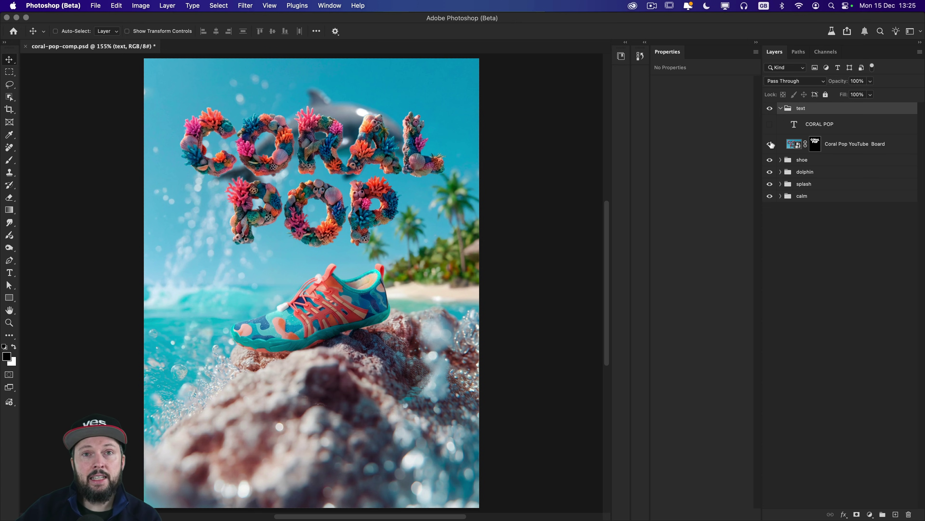
{"action": "left_click", "coordinate": [769, 161]}
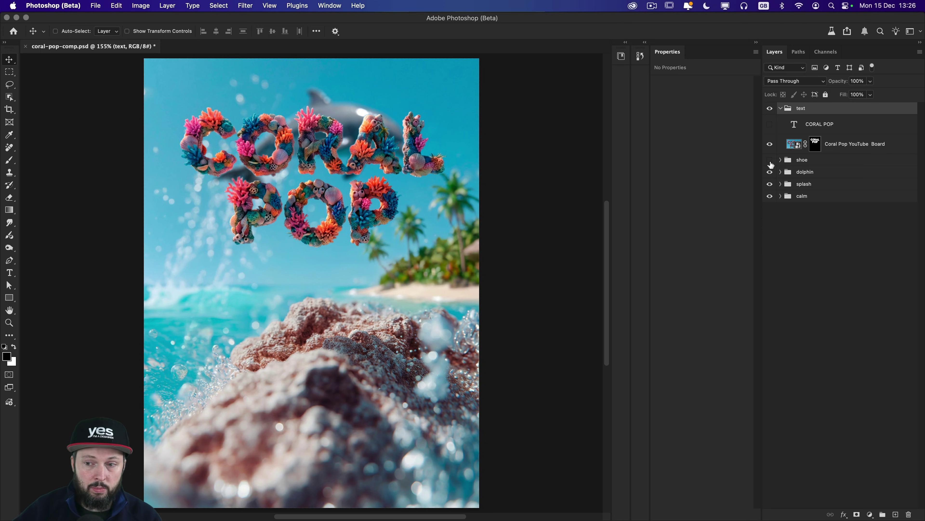
{"action": "left_click", "coordinate": [770, 144]}
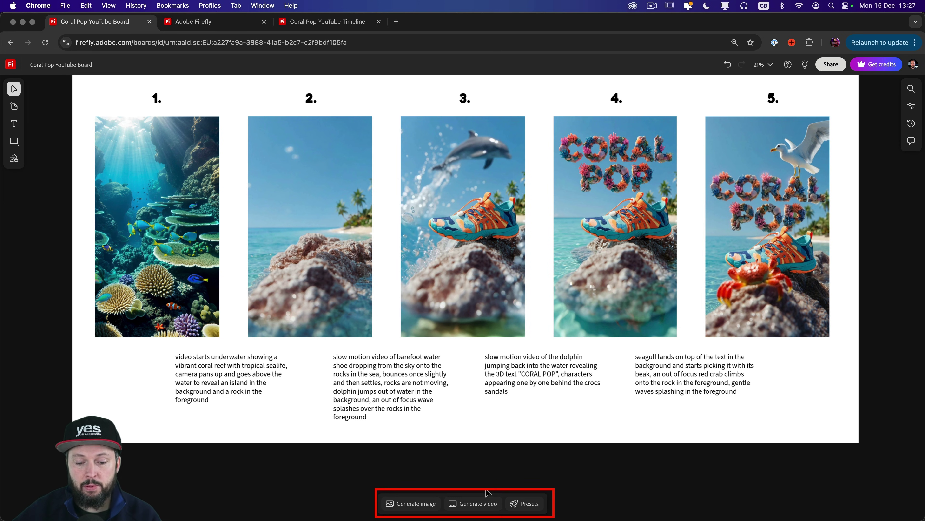
- Start a new video generation using the Firefly Video model and clear the old prompt text
{"action": "left_click", "coordinate": [480, 505]}
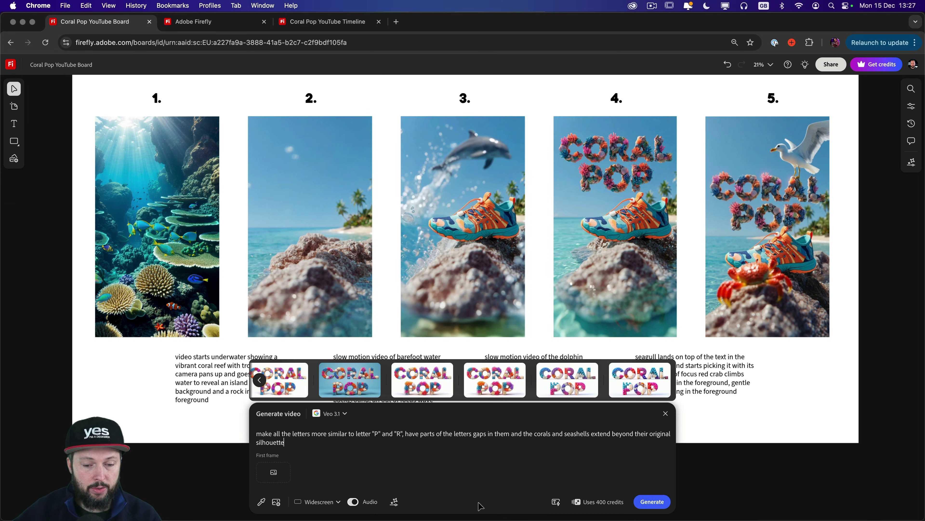
{"action": "left_click", "coordinate": [345, 413]}
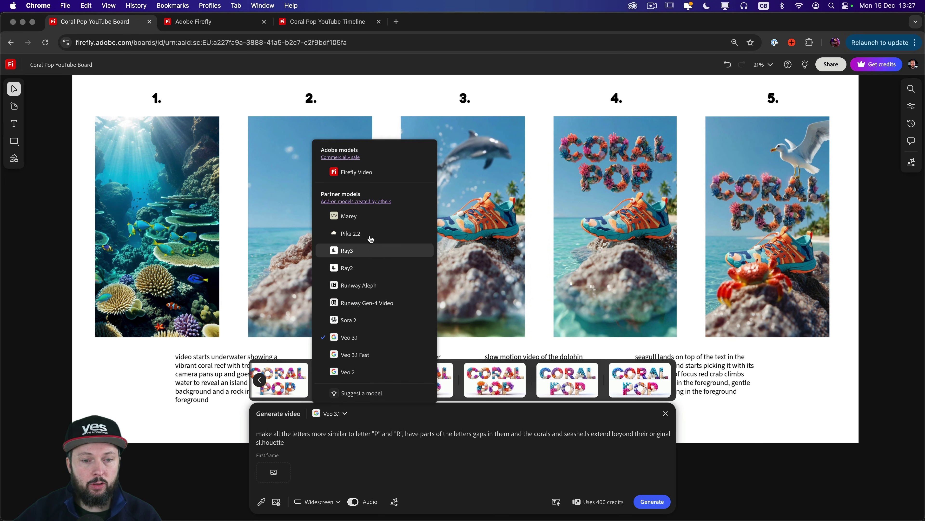
{"action": "left_click", "coordinate": [370, 177]}
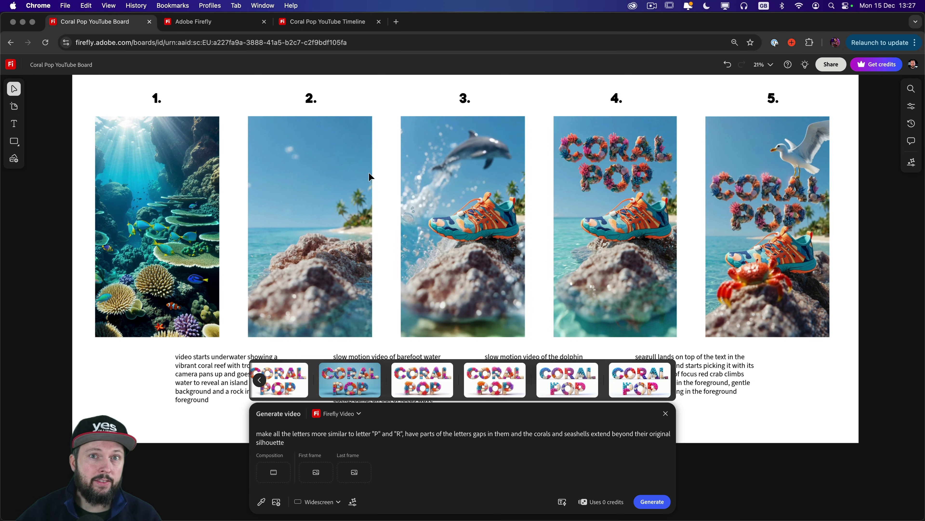
{"action": "key", "text": "Return"}
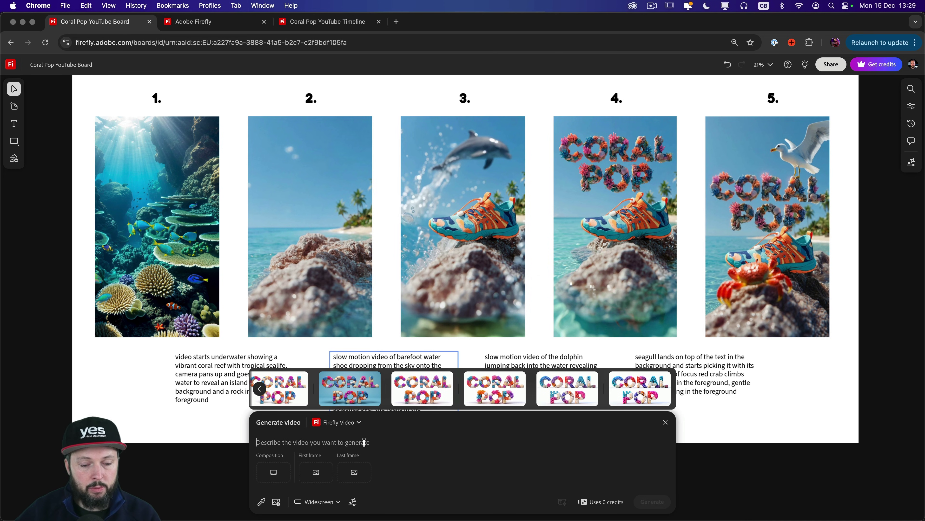
- Paste the underwater reef prompt, use panel 1 as first frame, panel 2 as last, Vertical format
{"action": "type", "text": "video starts underwater showing a vibrant coral reef with tropical sealife, camera pans up and goes above the water to reveal an island in the background and a rock in the foreground"}
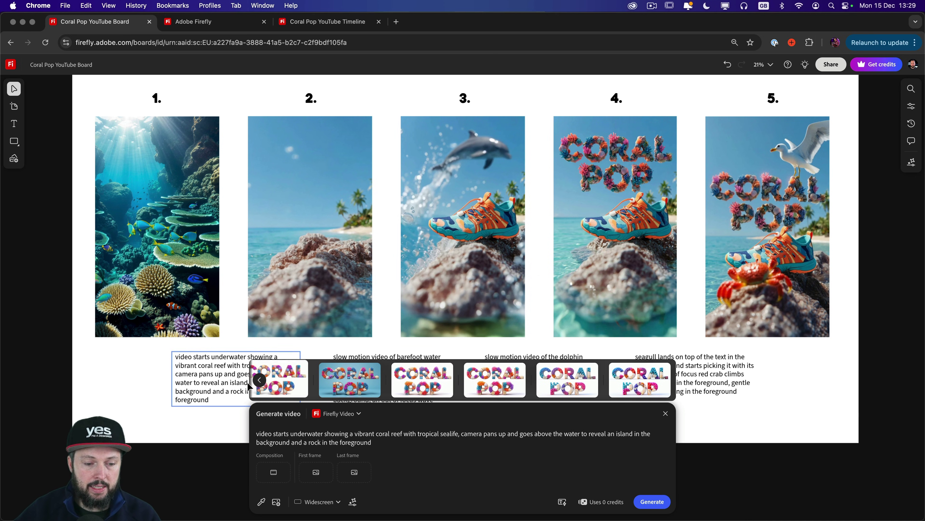
{"action": "left_click", "coordinate": [316, 471]}
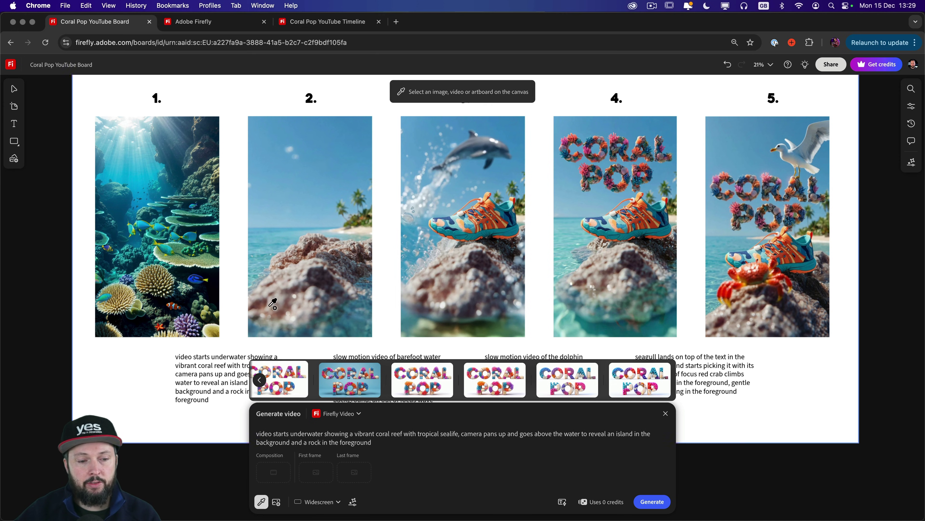
{"action": "left_click", "coordinate": [183, 254]}
{"action": "left_click", "coordinate": [318, 471]}
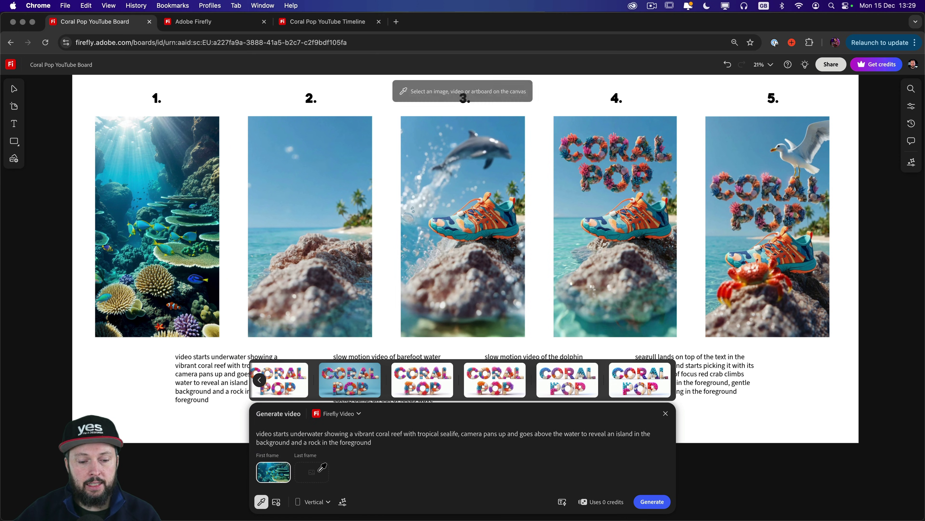
{"action": "left_click", "coordinate": [333, 284]}
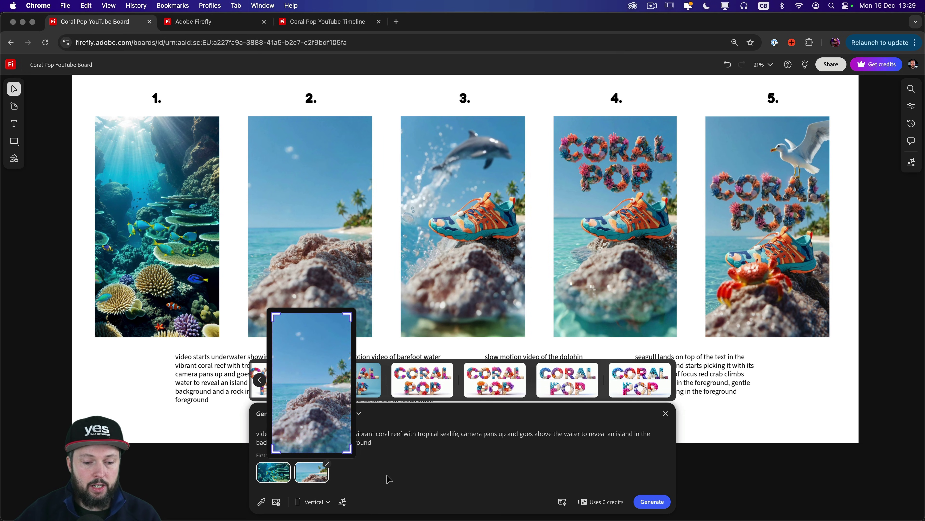
{"action": "left_click", "coordinate": [313, 503]}
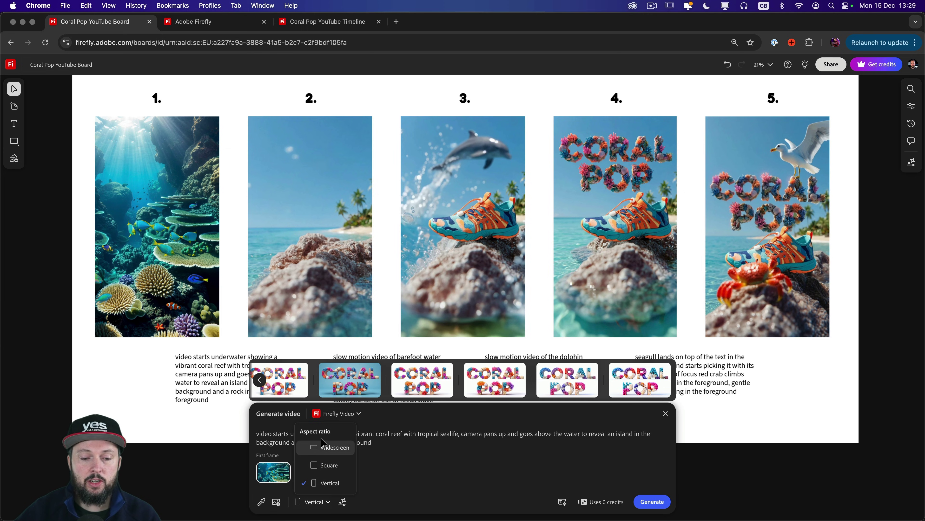
{"action": "left_click", "coordinate": [408, 458]}
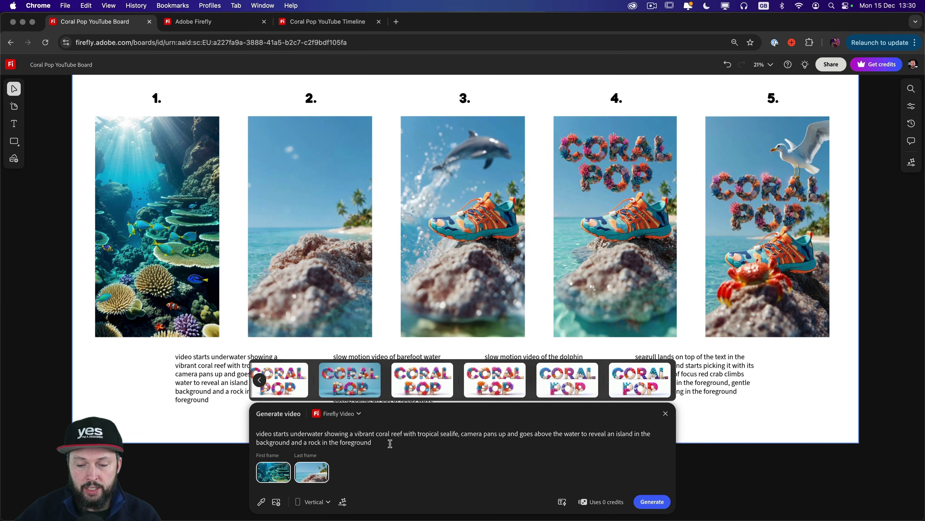
- Generate the reef-to-island clip and place it on the board right of panel 5
{"action": "left_click", "coordinate": [655, 502]}
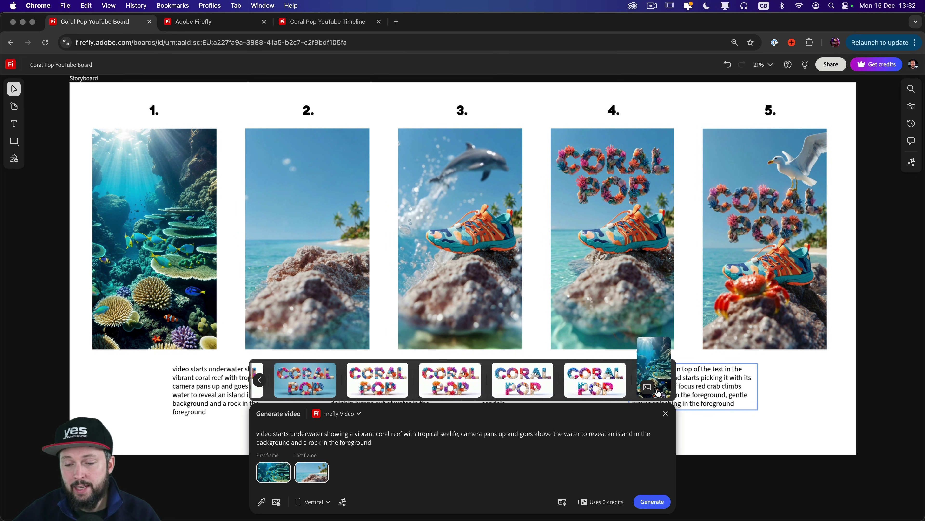
{"action": "mouse_move", "coordinate": [645, 365]}
{"action": "left_click_drag", "start_coordinate": [642, 346], "coordinate": [882, 379]}
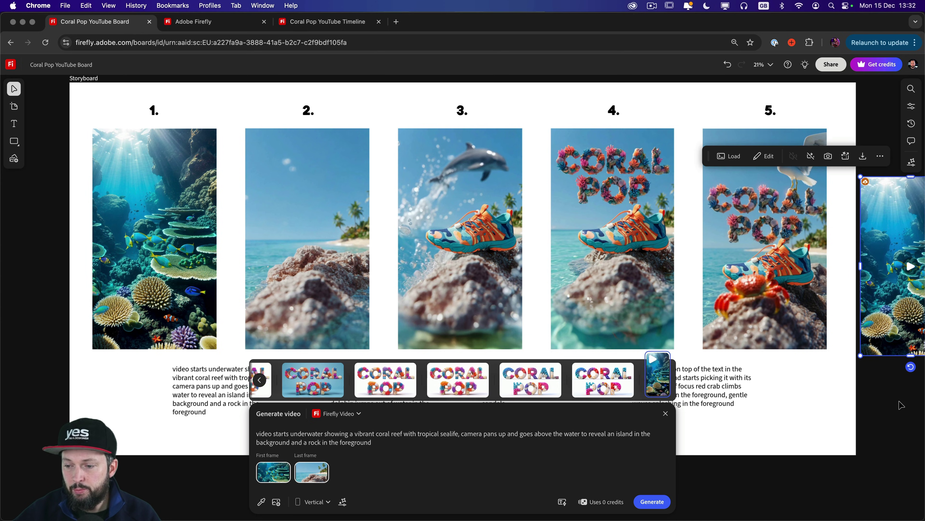
{"action": "left_click", "coordinate": [882, 379]}
{"action": "left_click_drag", "start_coordinate": [873, 407], "coordinate": [515, 448]}
{"action": "key", "text": "v"}
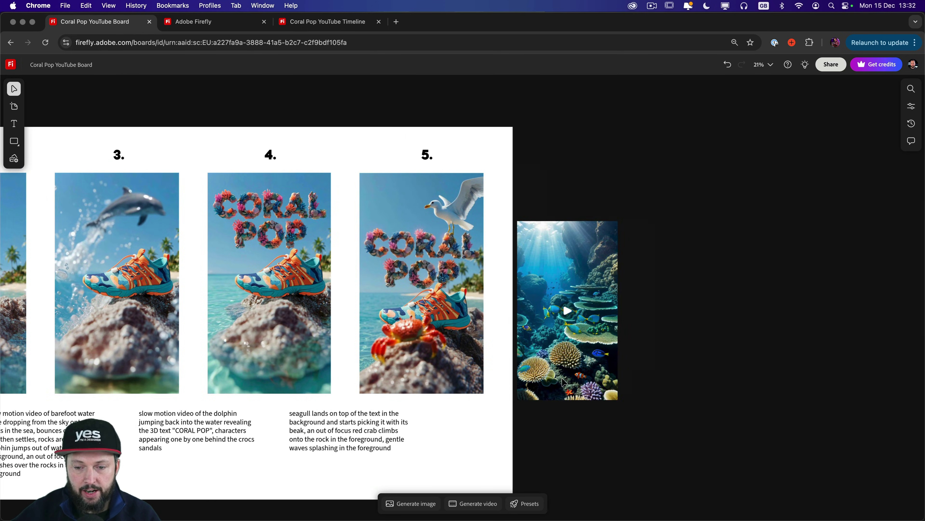
{"action": "left_click_drag", "start_coordinate": [574, 310], "coordinate": [595, 290]}
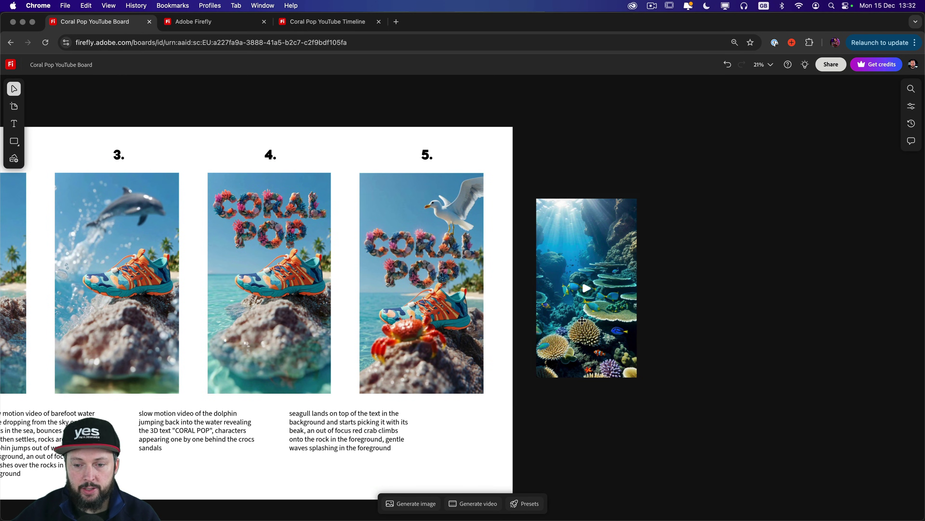
- Play the generated clip twice, then switch to the Firefly video generator tab
{"action": "left_click", "coordinate": [595, 294]}
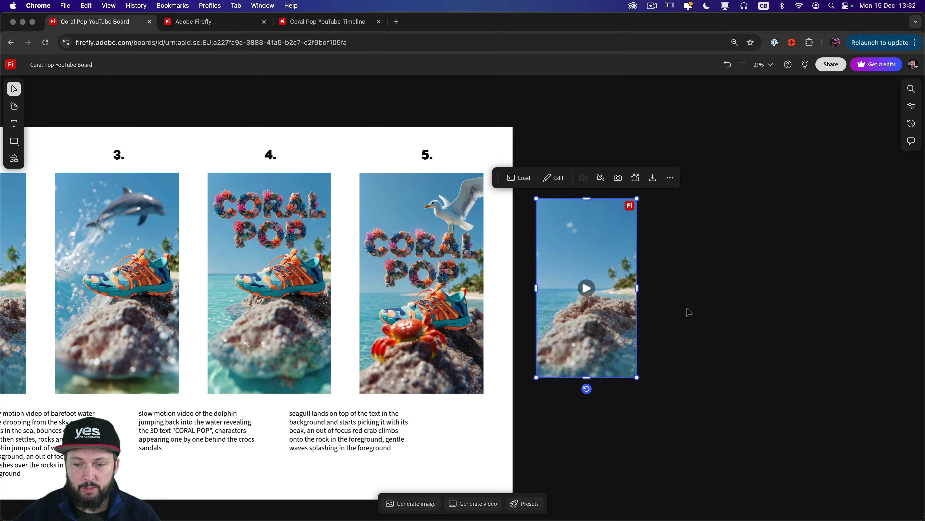
{"action": "mouse_move", "coordinate": [583, 345]}
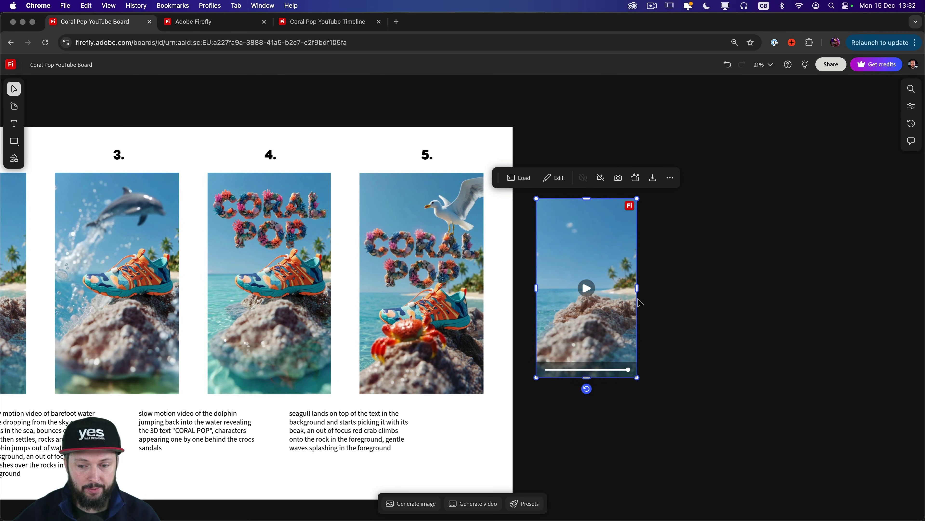
{"action": "key", "text": "super+z"}
{"action": "left_click", "coordinate": [633, 290]}
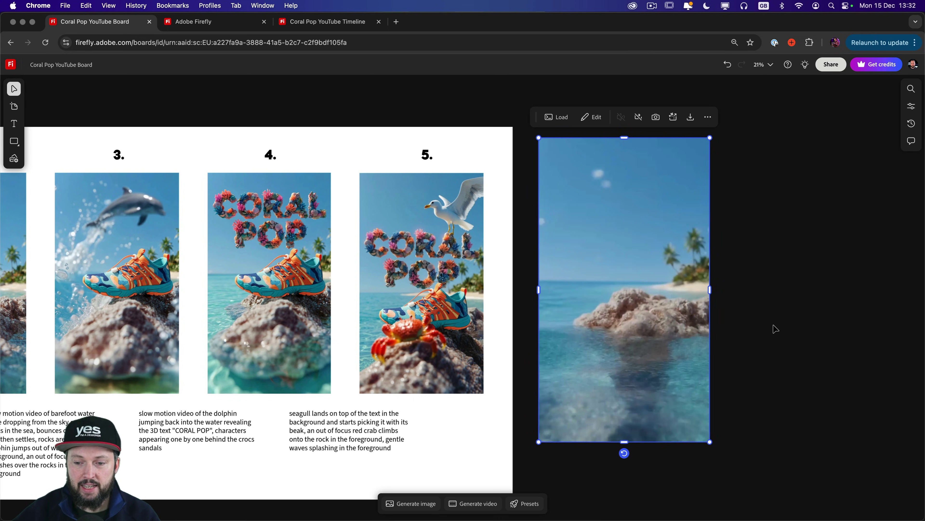
{"action": "left_click", "coordinate": [734, 294]}
{"action": "key", "text": "ctrl+Tab"}
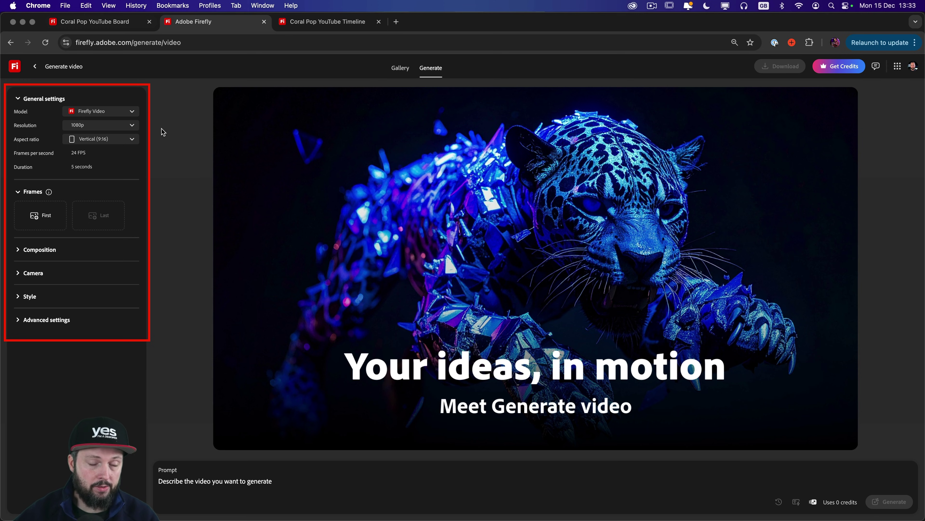
- Keep 1080p resolution, check the Composition, Camera and Style options, and expand Advanced settings
{"action": "left_click", "coordinate": [98, 130]}
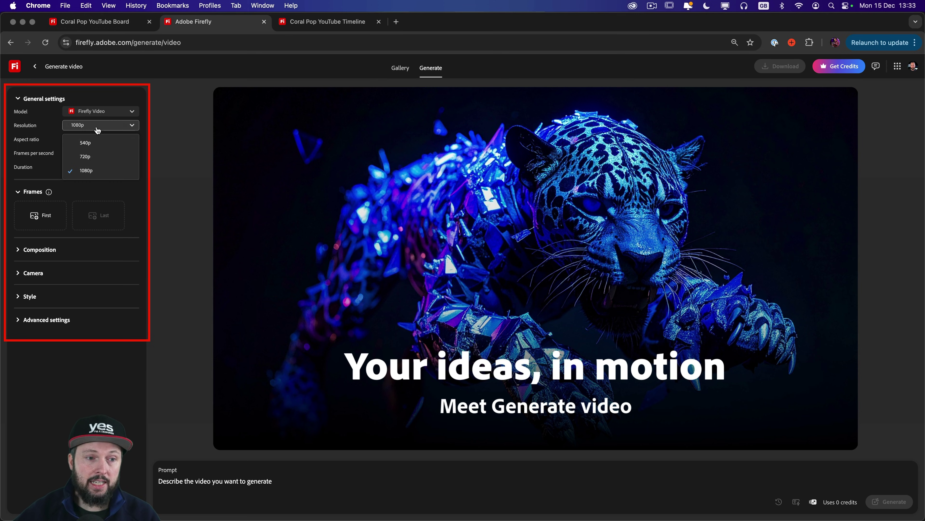
{"action": "left_click", "coordinate": [98, 170]}
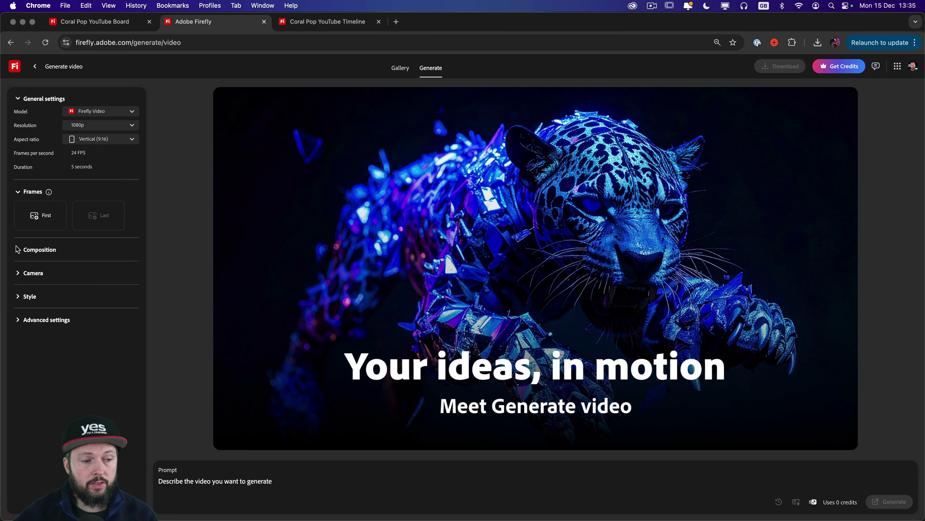
{"action": "left_click", "coordinate": [18, 250]}
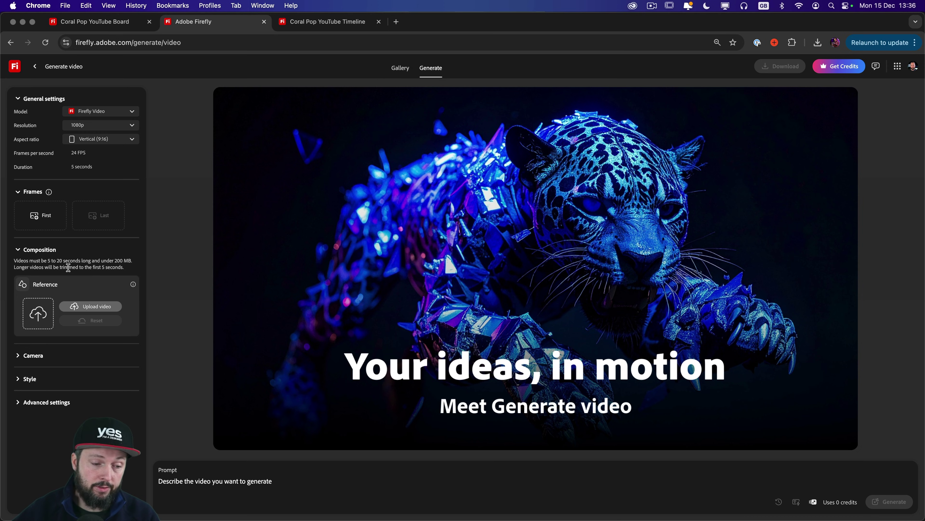
{"action": "left_click", "coordinate": [18, 251]}
{"action": "left_click", "coordinate": [18, 272]}
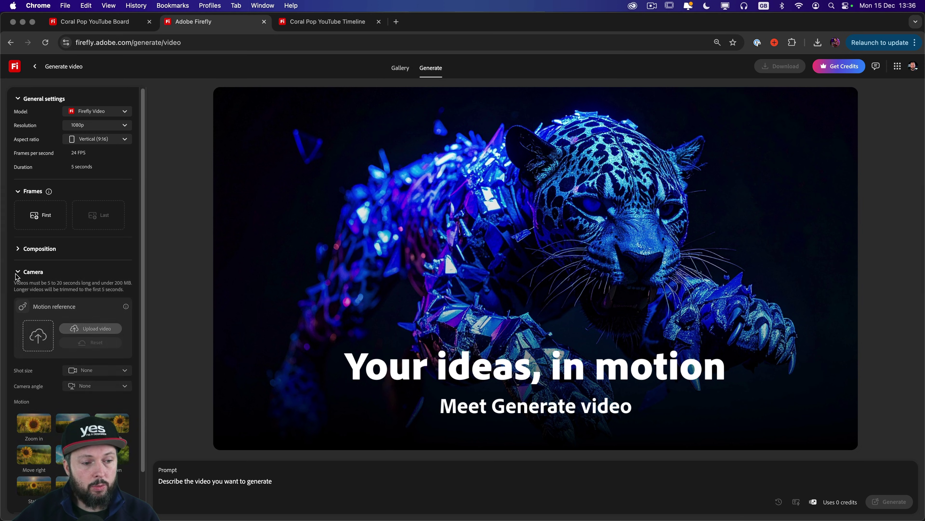
{"action": "left_click", "coordinate": [17, 274]}
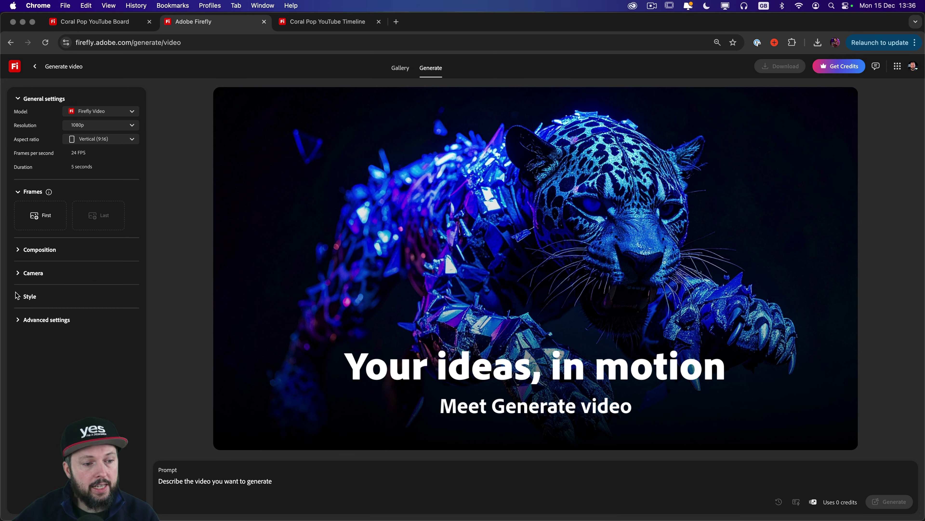
{"action": "left_click", "coordinate": [17, 297]}
{"action": "left_click", "coordinate": [17, 297]}
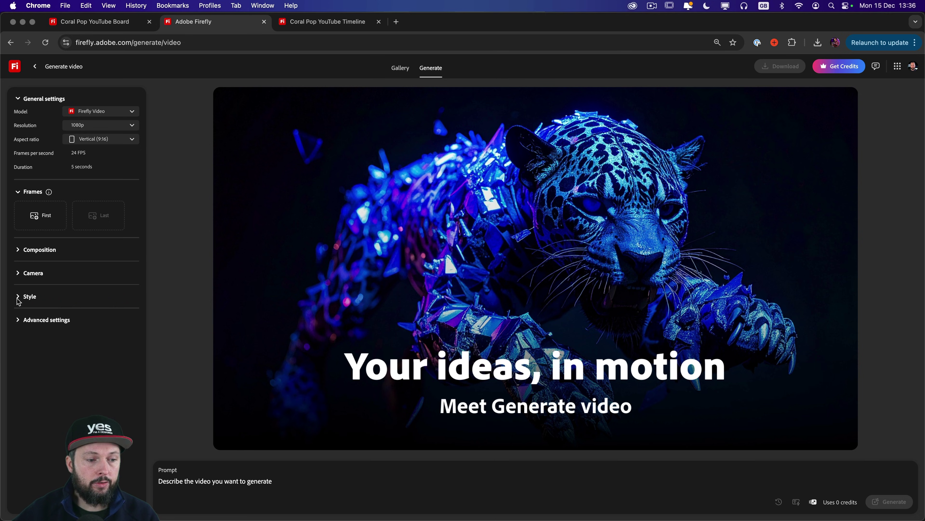
{"action": "left_click", "coordinate": [19, 320]}
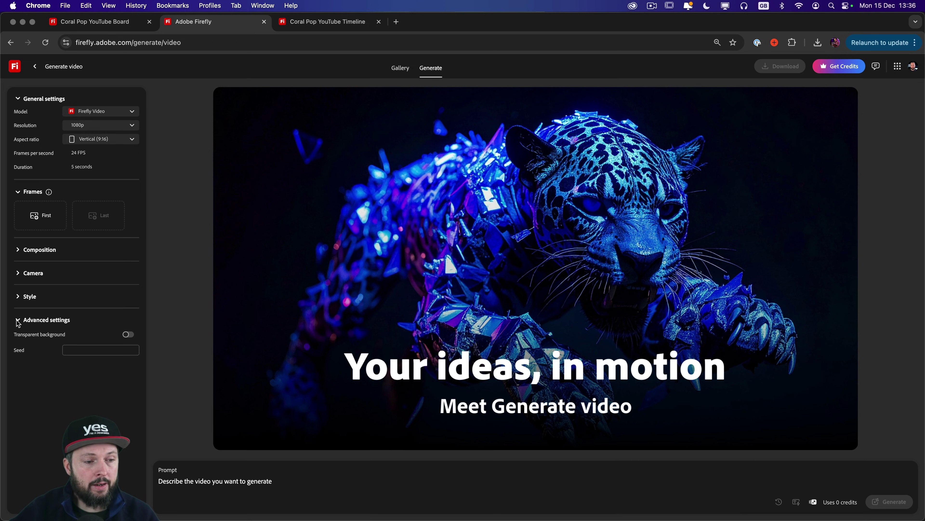
- Set the reef image as the first frame and the beach image as the last frame
{"action": "left_click", "coordinate": [18, 323]}
{"action": "left_click", "coordinate": [37, 215]}
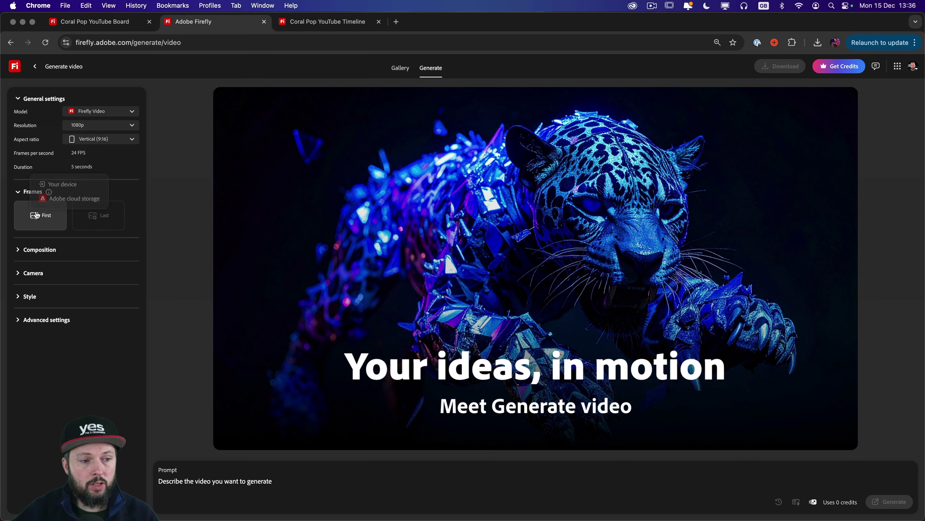
{"action": "left_click", "coordinate": [49, 183]}
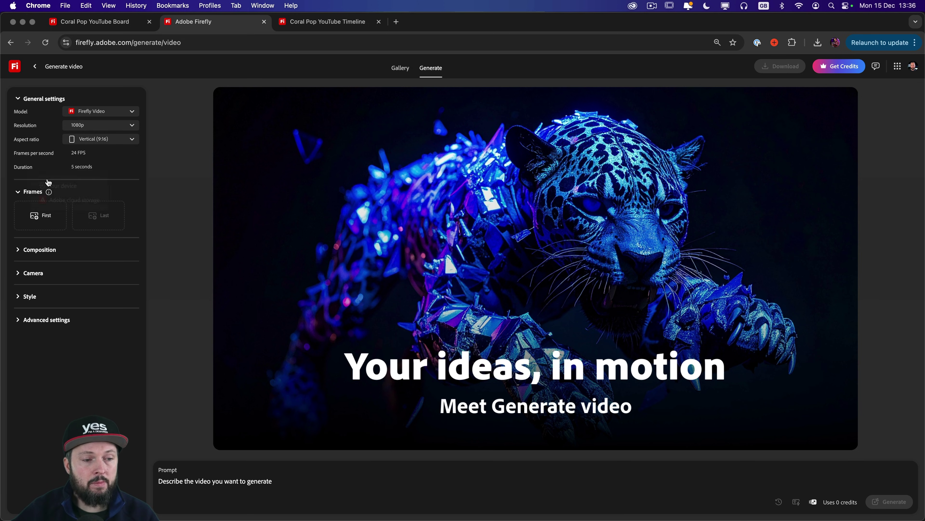
{"action": "mouse_move", "coordinate": [32, 202]}
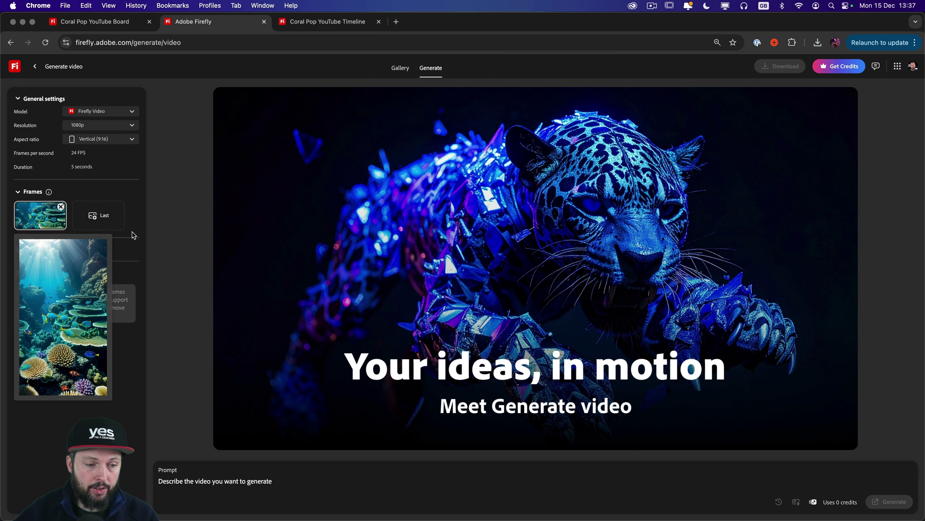
{"action": "left_click", "coordinate": [15, 250]}
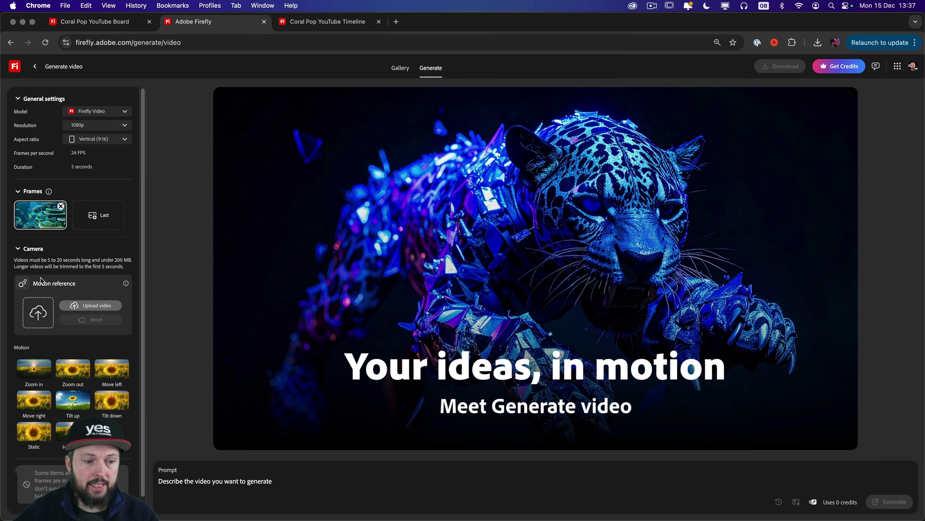
{"action": "left_click", "coordinate": [99, 215]}
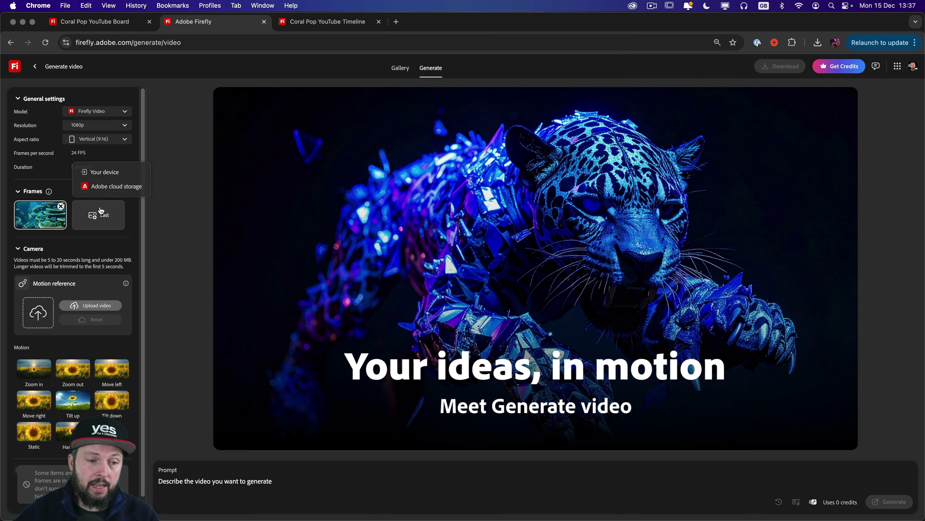
{"action": "left_click", "coordinate": [106, 171]}
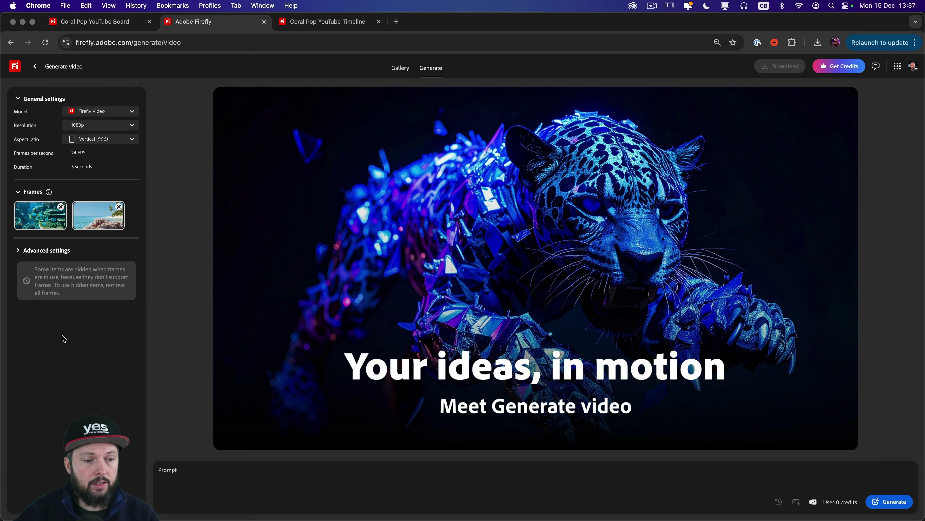
- Paste the reef-to-island prompt and start generating the vertical video
{"action": "left_click", "coordinate": [215, 476]}
{"action": "type", "text": "video starts underwater showing a vibrant coral reef with tropical sealife, camera pans up and goes above the water to reveal an island in the background and a rock in the foreground"}
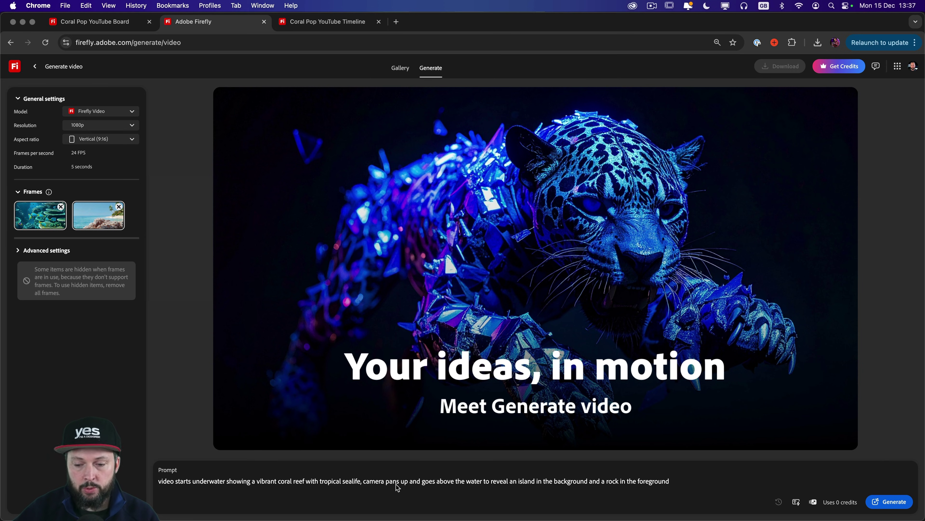
{"action": "left_click", "coordinate": [900, 502]}
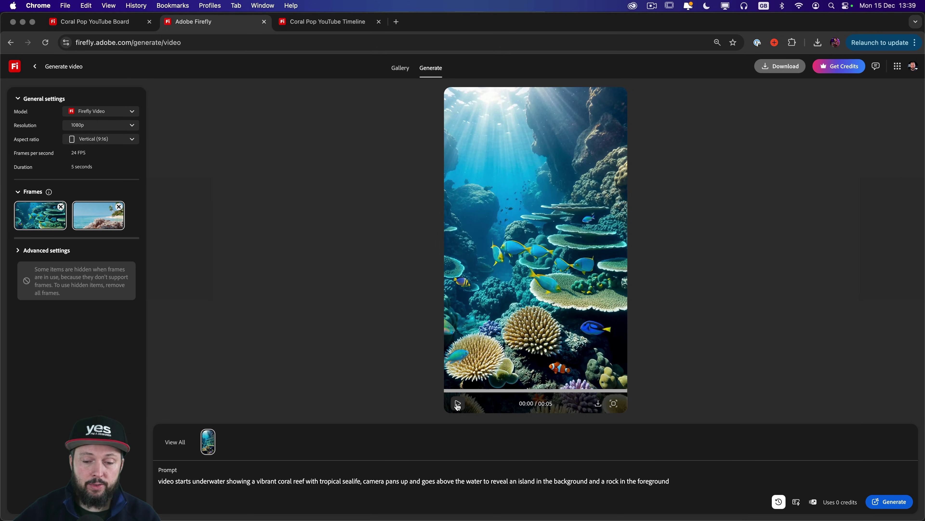
- Play the finished clip and scrub between the underwater reef and the island reveal
{"action": "left_click", "coordinate": [458, 403]}
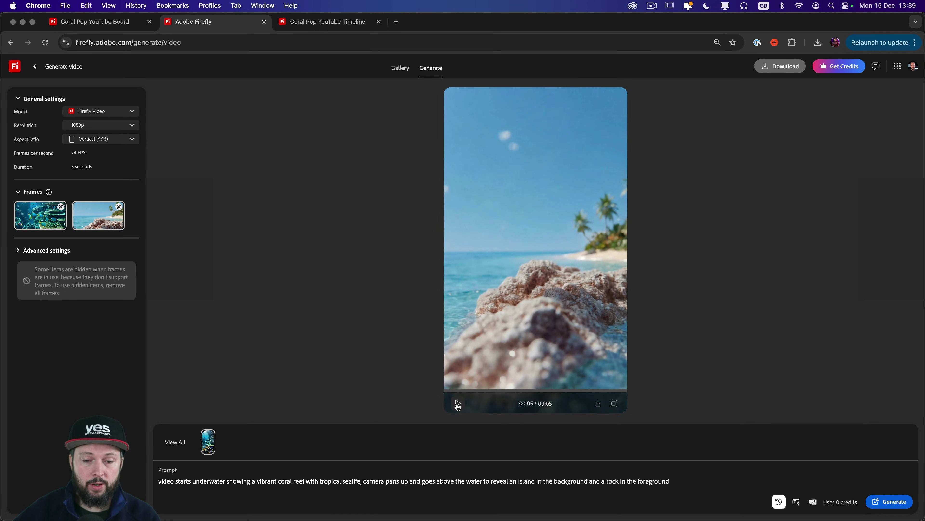
{"action": "left_click", "coordinate": [458, 404]}
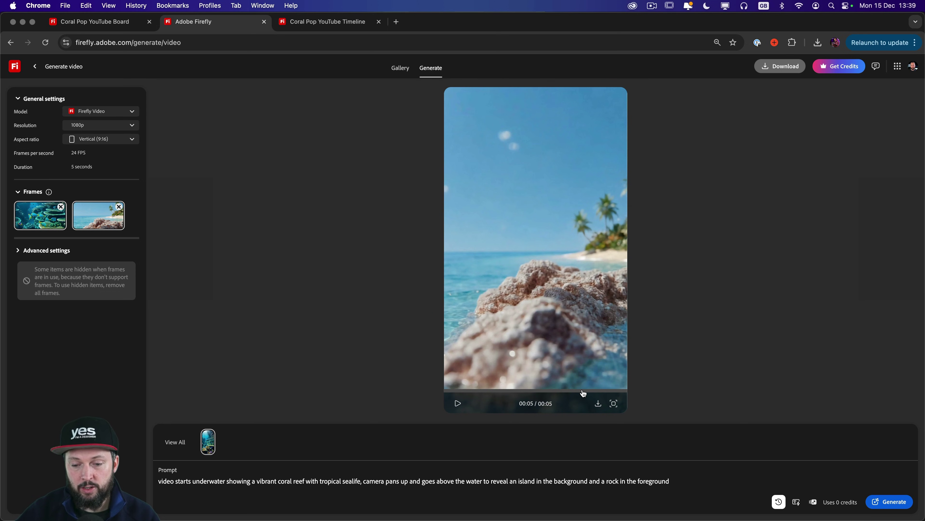
{"action": "left_click", "coordinate": [584, 391]}
{"action": "left_click", "coordinate": [600, 391]}
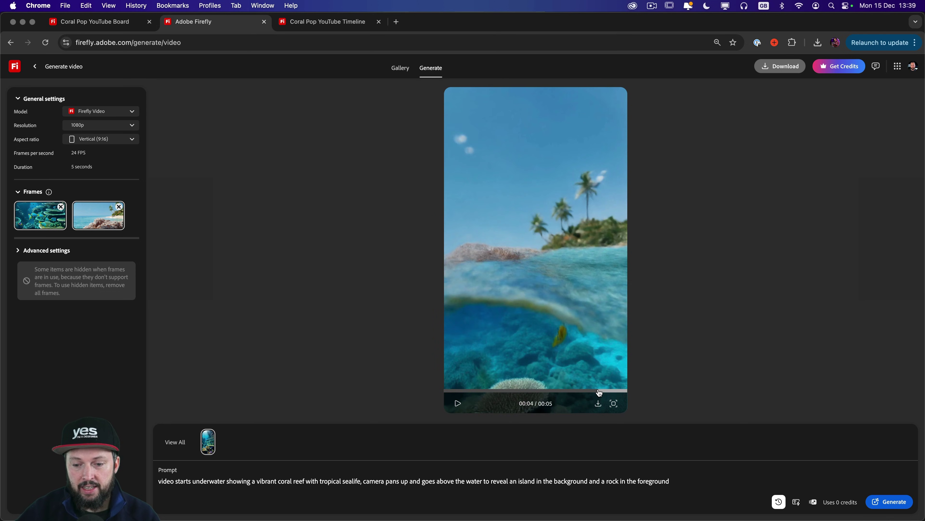
{"action": "left_click", "coordinate": [592, 391]}
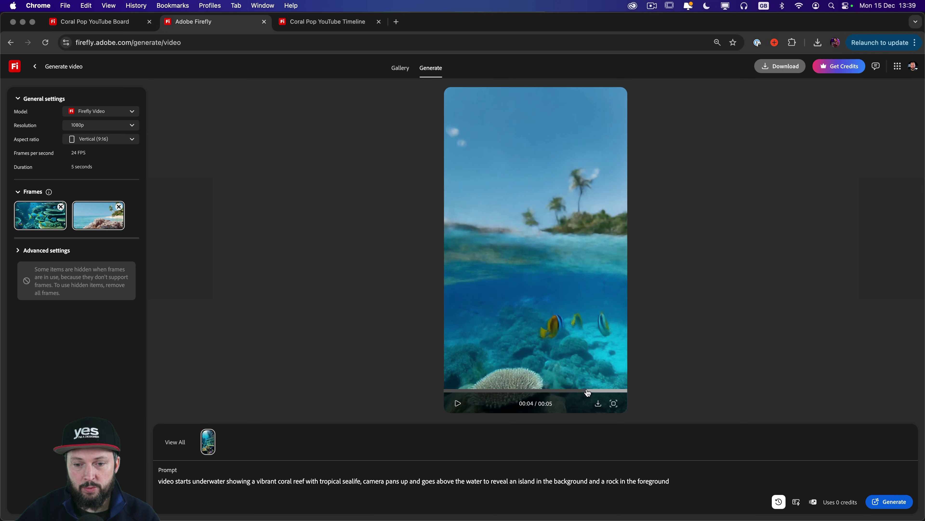
- Scrub to check where the camera breaks the surface, then open the Firefly home page in a new tab
{"action": "left_click", "coordinate": [588, 391]}
{"action": "left_click", "coordinate": [597, 391]}
{"action": "left_click", "coordinate": [600, 391]}
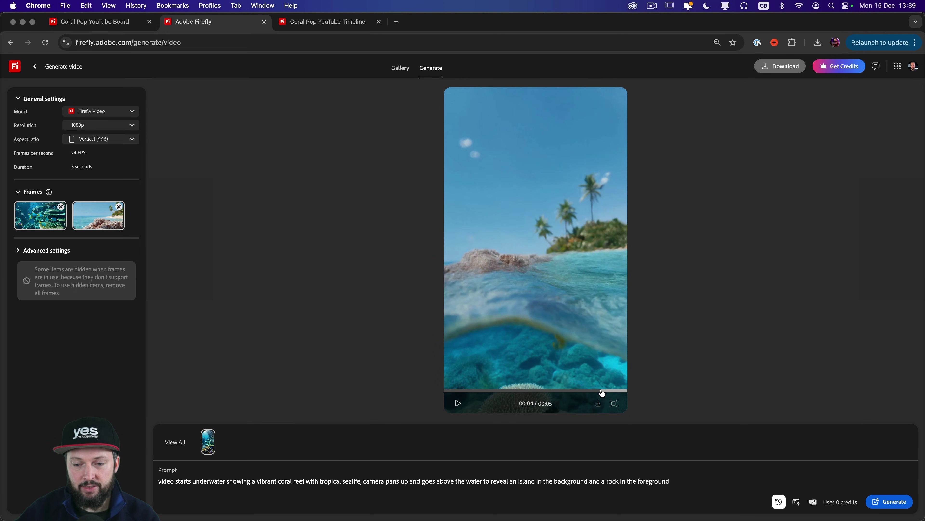
{"action": "left_click", "coordinate": [605, 391]}
{"action": "left_click", "coordinate": [480, 391]}
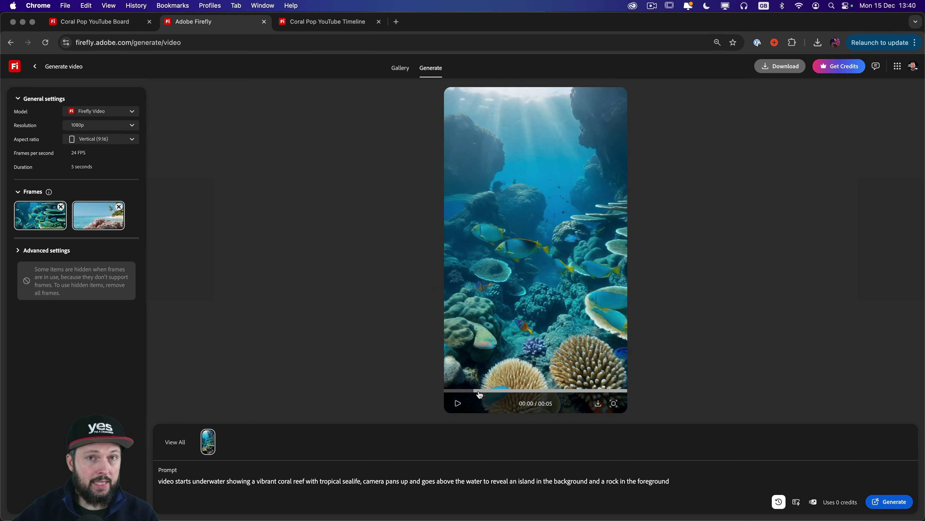
{"action": "left_click", "coordinate": [497, 391]}
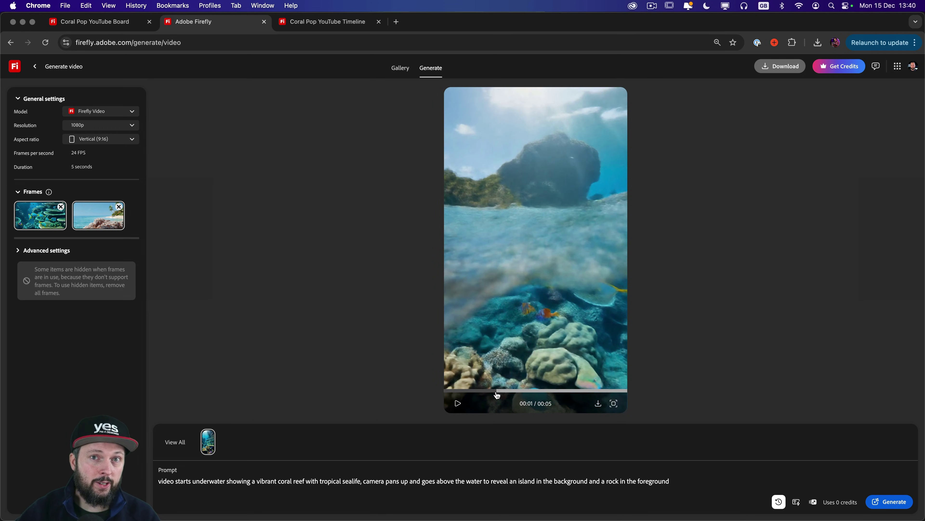
{"action": "left_click", "coordinate": [692, 480]}
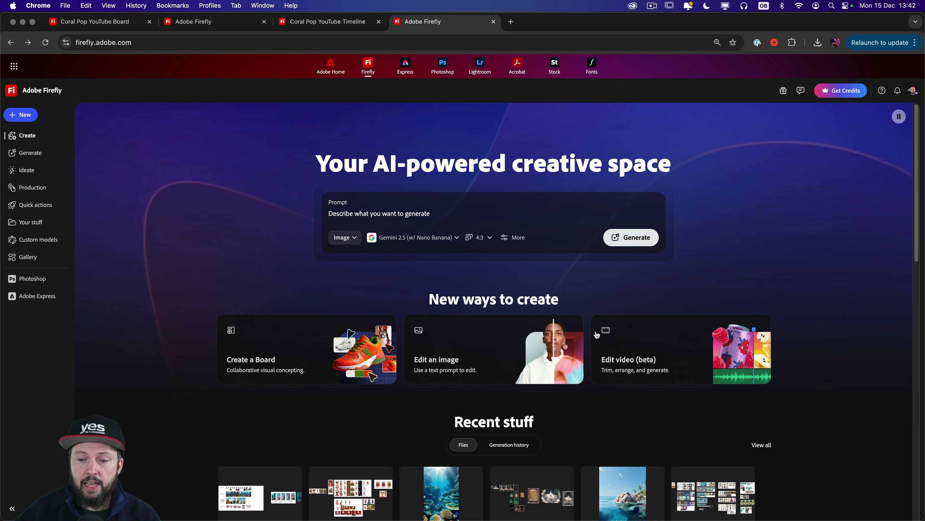
- Open the video editor, close the empty Timeline 1, and select the three timeline clips
{"action": "left_click", "coordinate": [641, 350]}
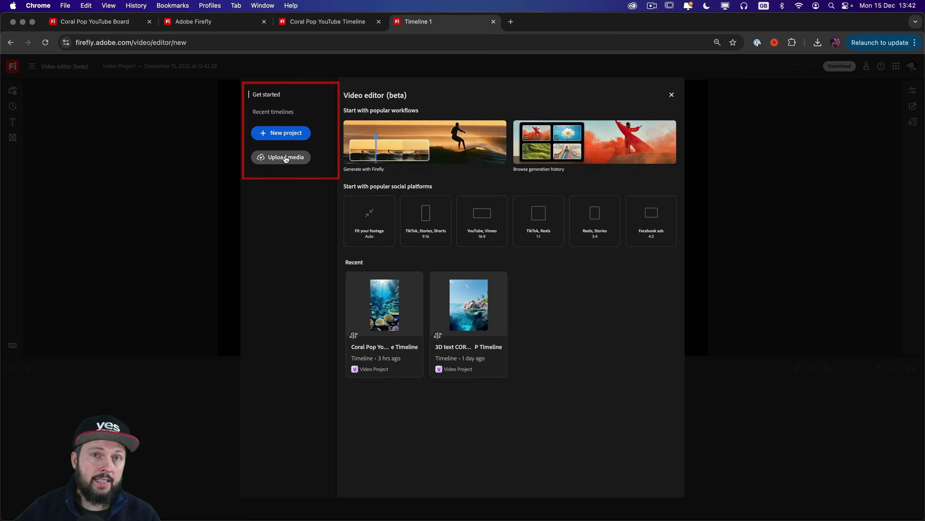
{"action": "key", "text": "super+w"}
{"action": "left_click", "coordinate": [127, 435]}
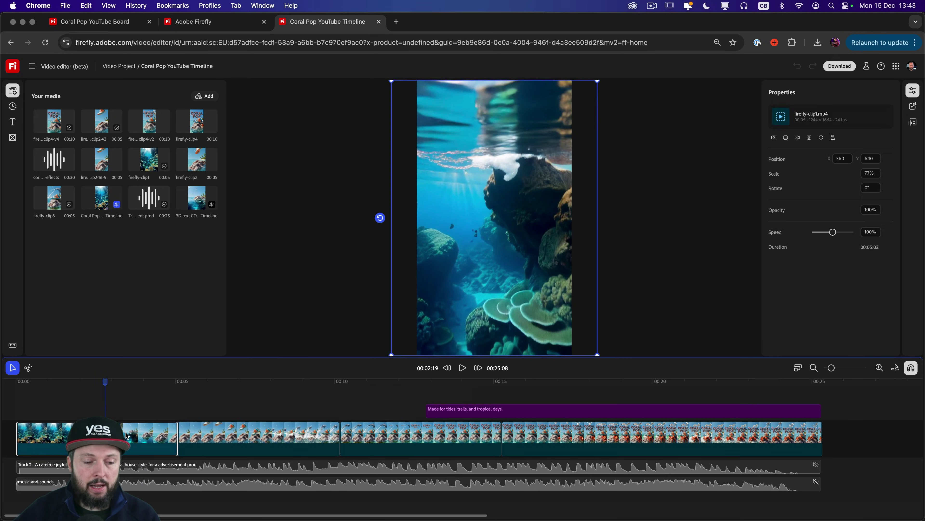
{"action": "left_click", "coordinate": [251, 436]}
{"action": "left_click", "coordinate": [381, 440]}
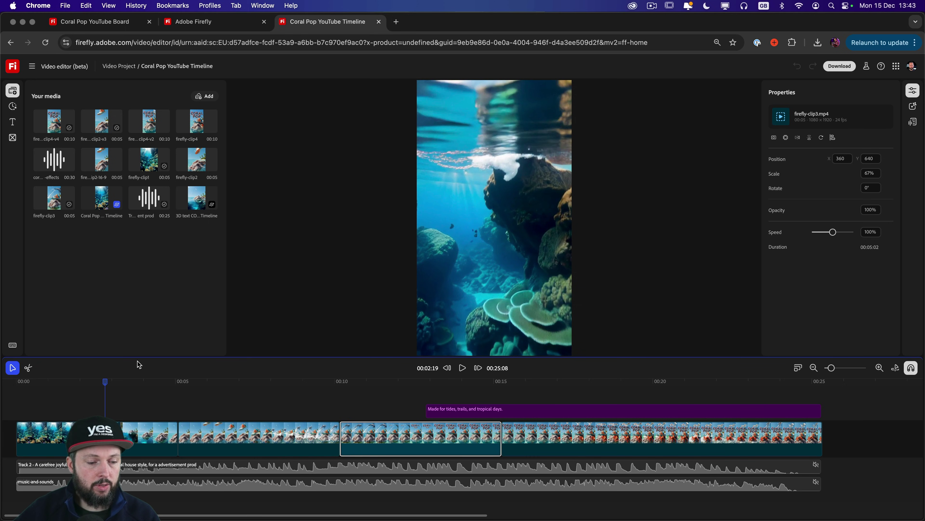
- Play the Coral Pop timeline from the start, pausing to select the caption text
{"action": "left_click_drag", "start_coordinate": [102, 381], "coordinate": [24, 381]}
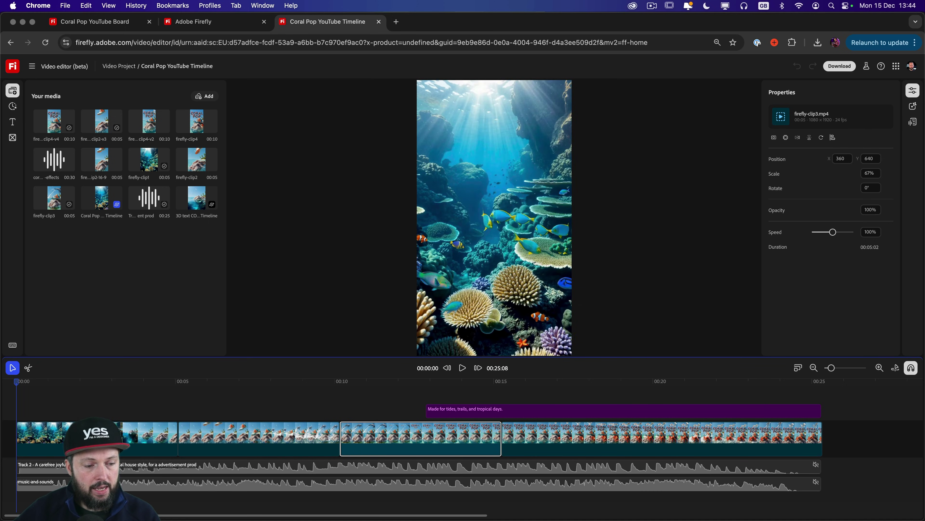
{"action": "key", "text": "space"}
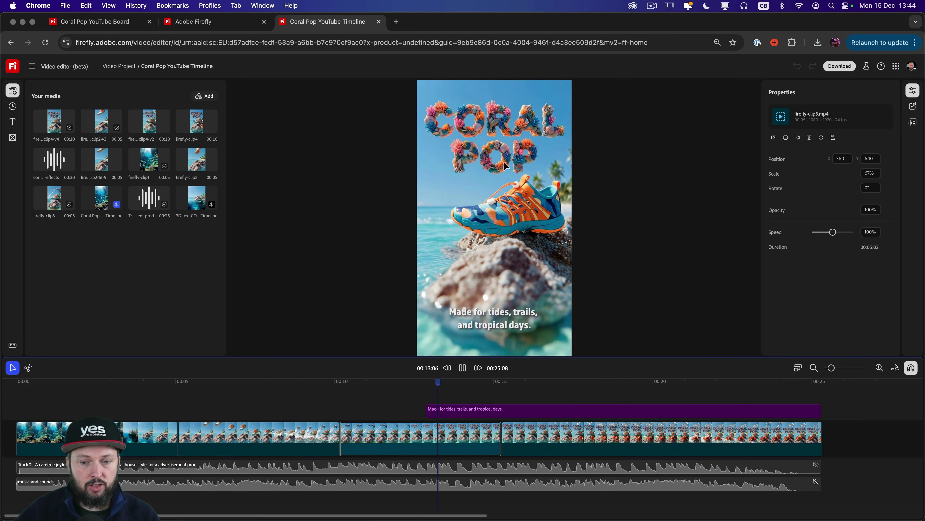
{"action": "key", "text": "space"}
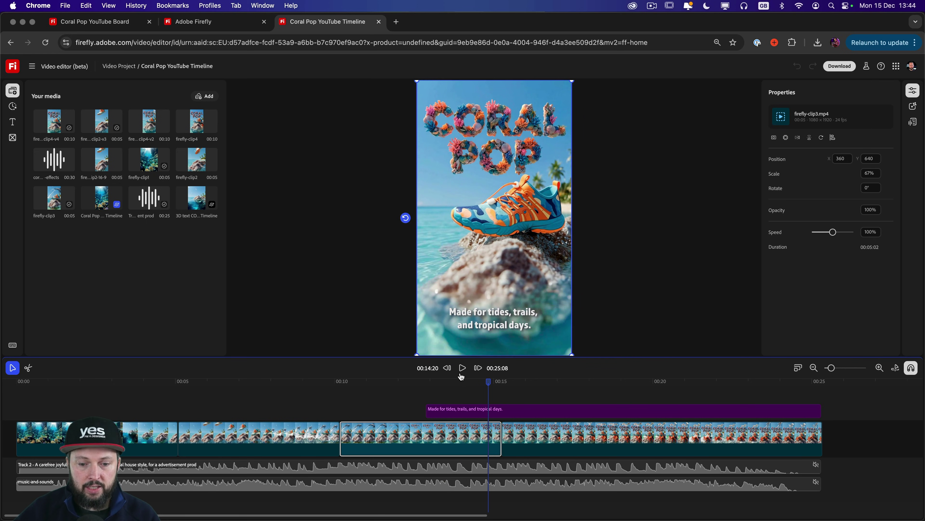
{"action": "left_click", "coordinate": [489, 330]}
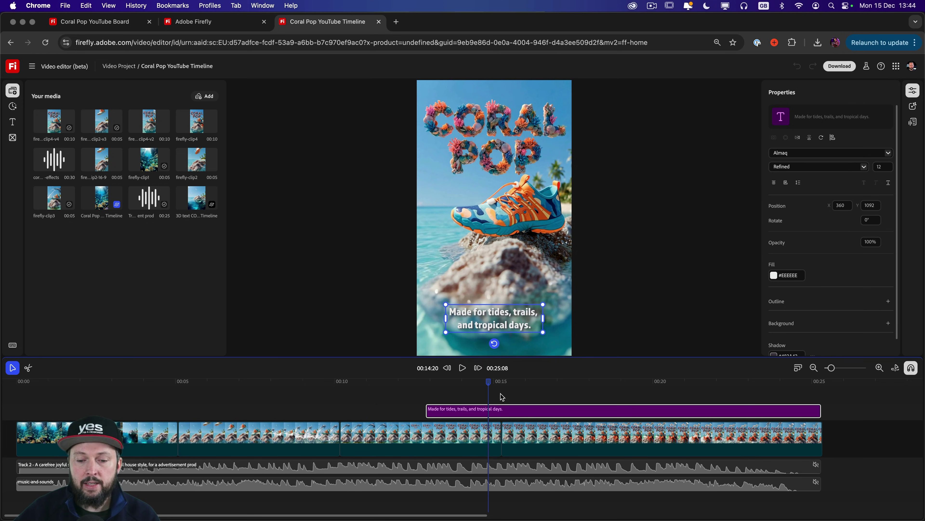
{"action": "left_click", "coordinate": [462, 368]}
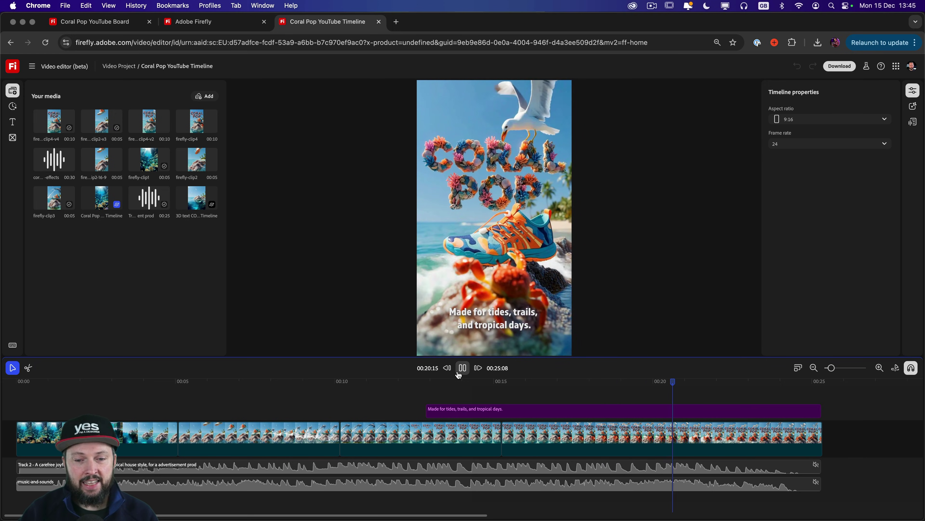
- Add the Coral Pop timeline video to the soundtrack generator and generate soundtracks
{"action": "left_click", "coordinate": [461, 371]}
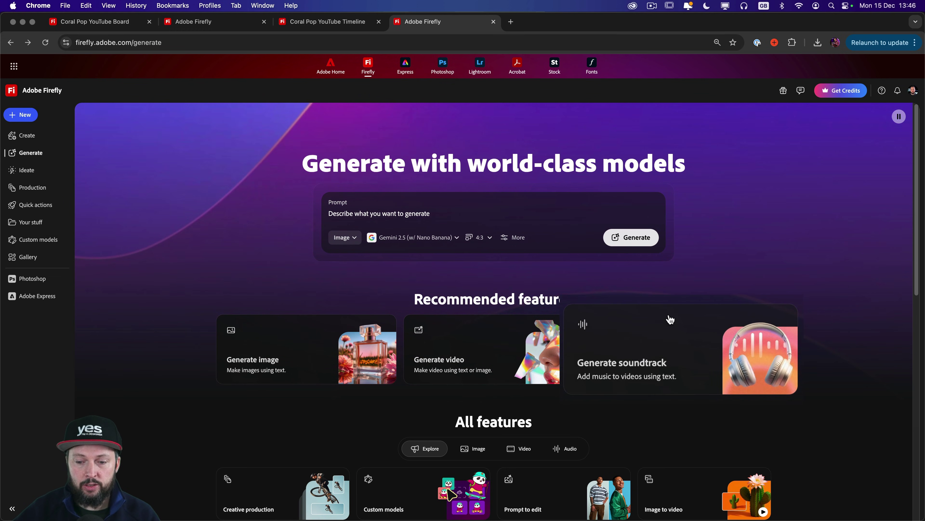
{"action": "left_click", "coordinate": [675, 345]}
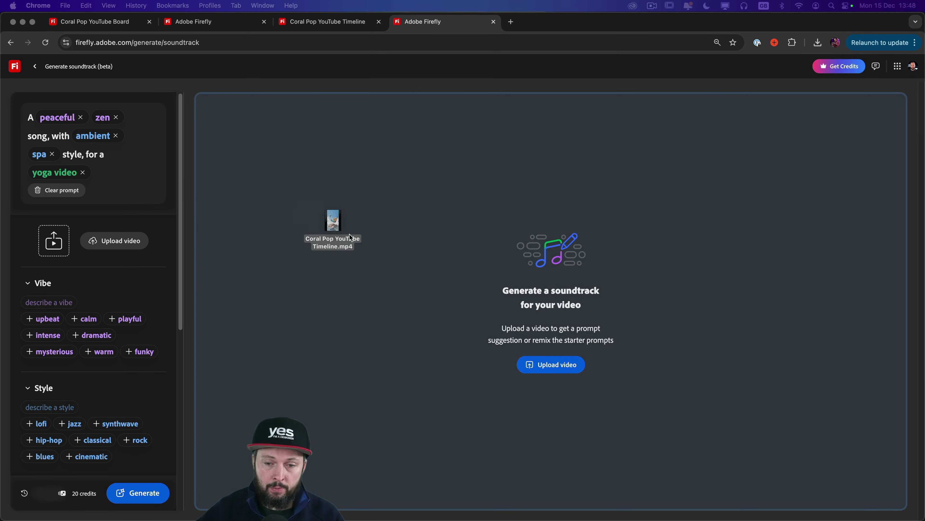
{"action": "left_click_drag", "start_coordinate": [332, 230], "coordinate": [409, 245]}
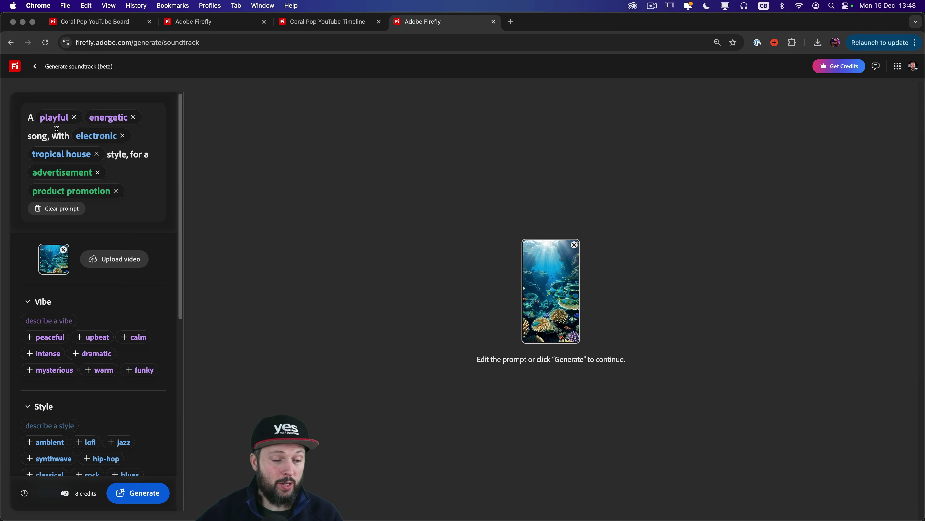
{"action": "left_click", "coordinate": [148, 494]}
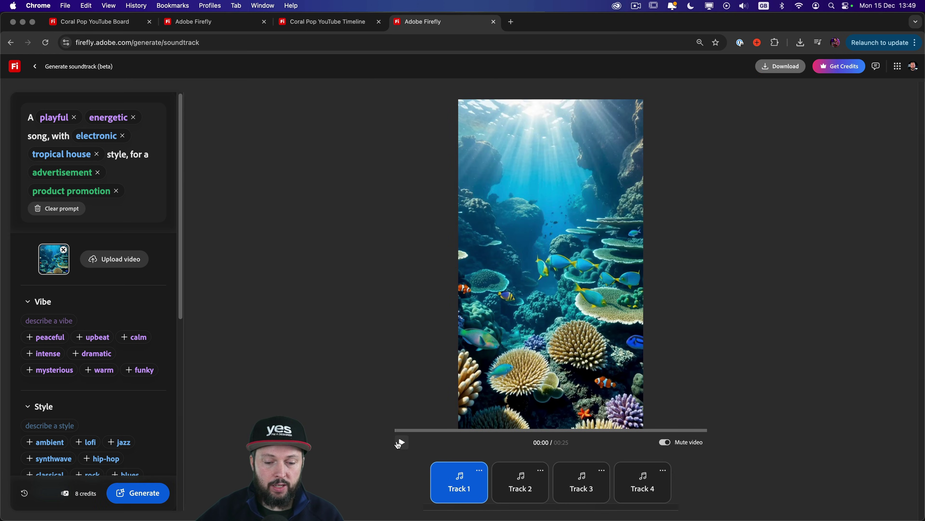
- Preview the video with Tracks 1, 2 and 4, and review Energy, Tempo and Duration
{"action": "left_click", "coordinate": [401, 442]}
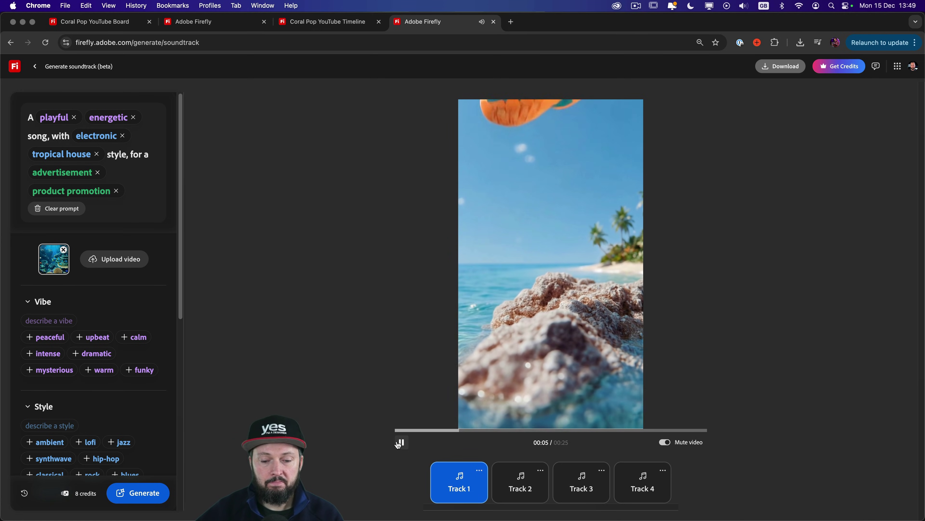
{"action": "left_click", "coordinate": [401, 442]}
{"action": "left_click", "coordinate": [522, 481]}
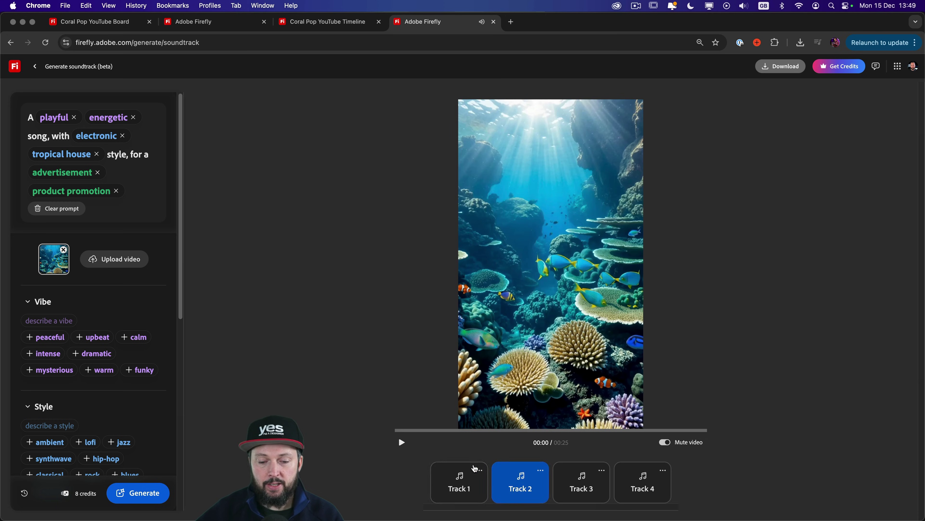
{"action": "left_click", "coordinate": [398, 448]}
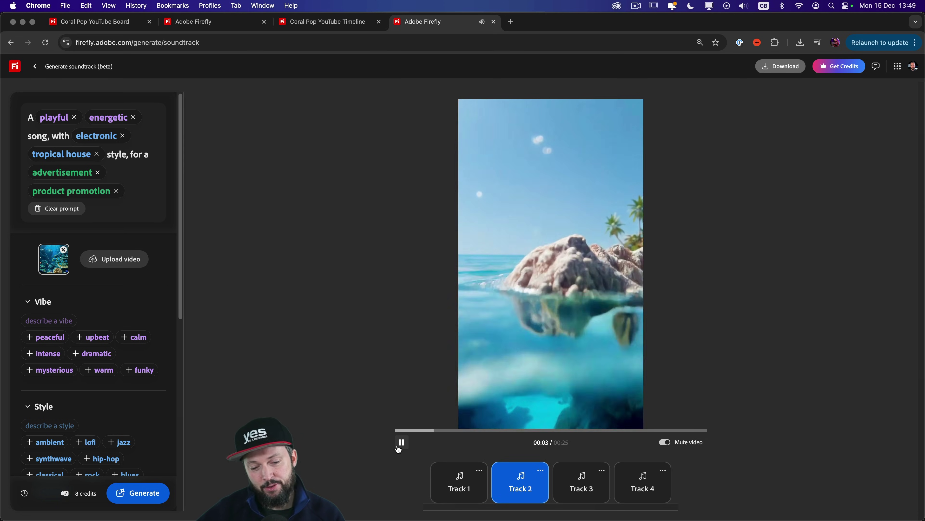
{"action": "left_click", "coordinate": [400, 443]}
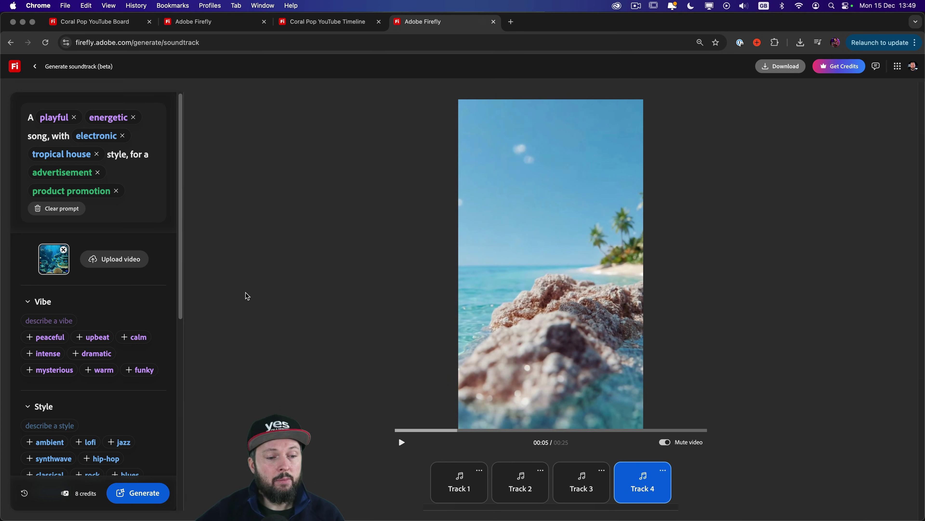
{"action": "scroll", "coordinate": [183, 223], "scroll_direction": "down", "scroll_amount": 1}
{"action": "scroll", "coordinate": [183, 224], "scroll_direction": "down", "scroll_amount": 2}
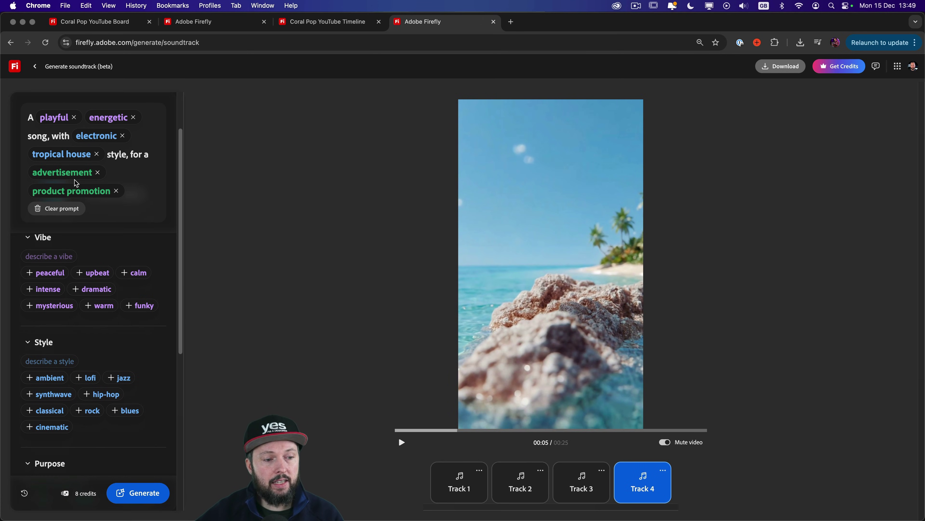
{"action": "scroll", "coordinate": [78, 273], "scroll_direction": "up", "scroll_amount": 1}
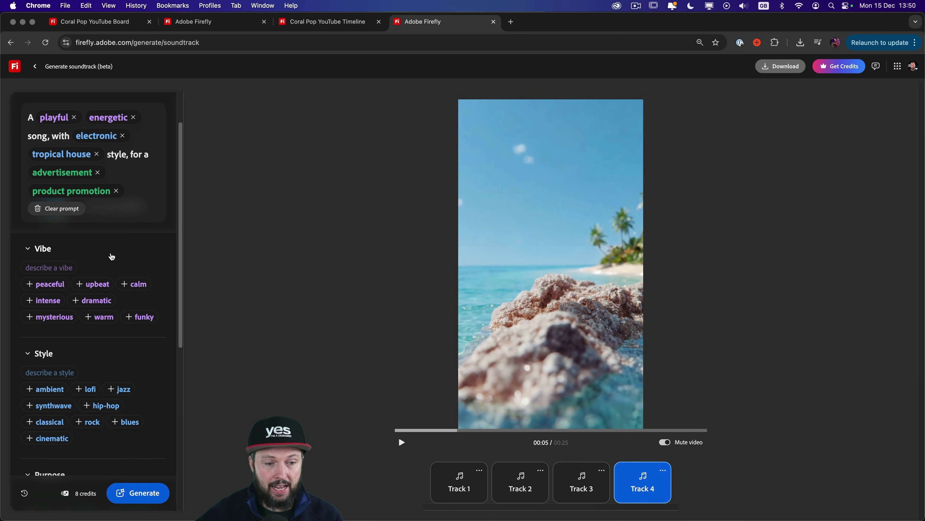
{"action": "scroll", "coordinate": [172, 252], "scroll_direction": "down", "scroll_amount": 6}
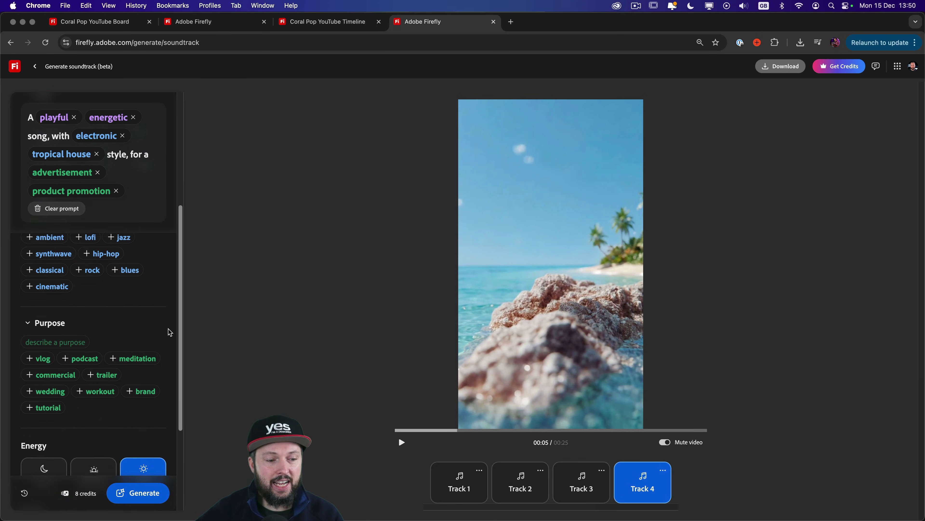
{"action": "scroll", "coordinate": [167, 358], "scroll_direction": "down", "scroll_amount": 3}
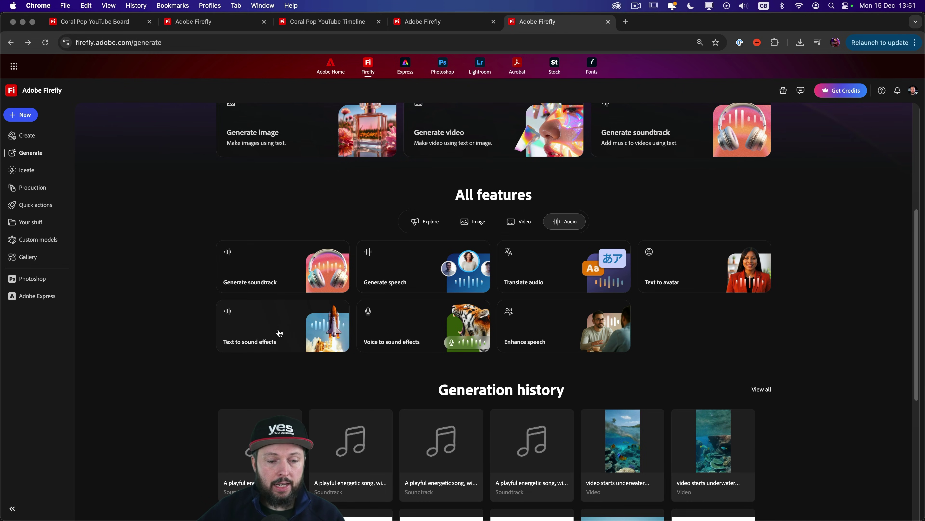
- Generate 'seagulls calling' sound effects and listen to Variation 1
{"action": "left_click", "coordinate": [262, 334]}
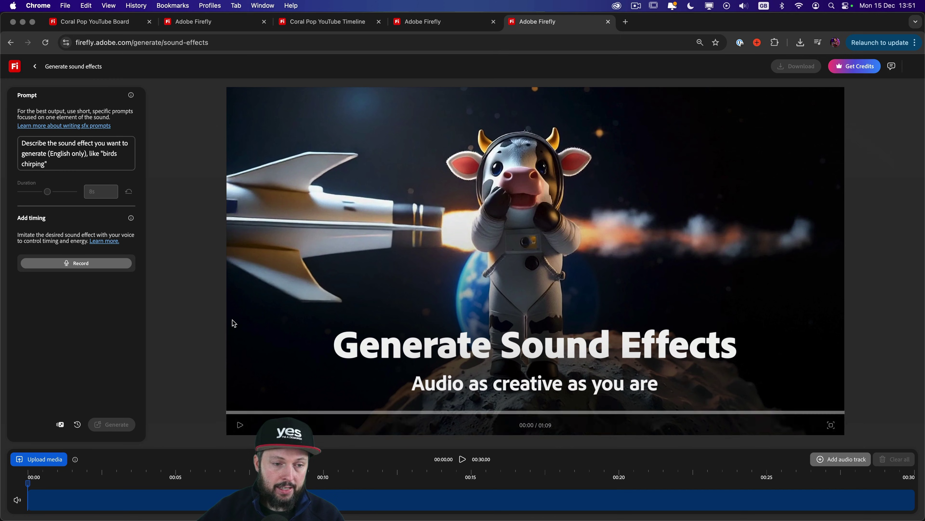
{"action": "left_click", "coordinate": [51, 156]}
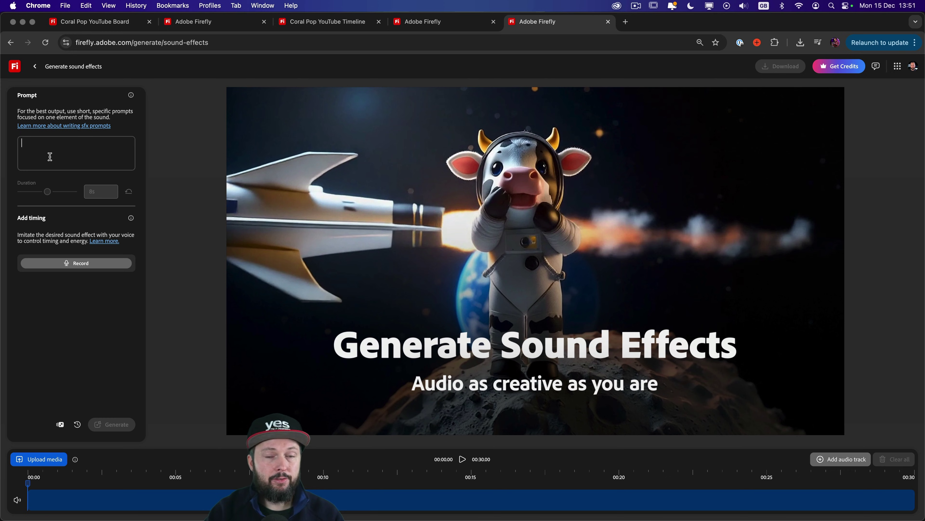
{"action": "type", "text": "seagulls calling"}
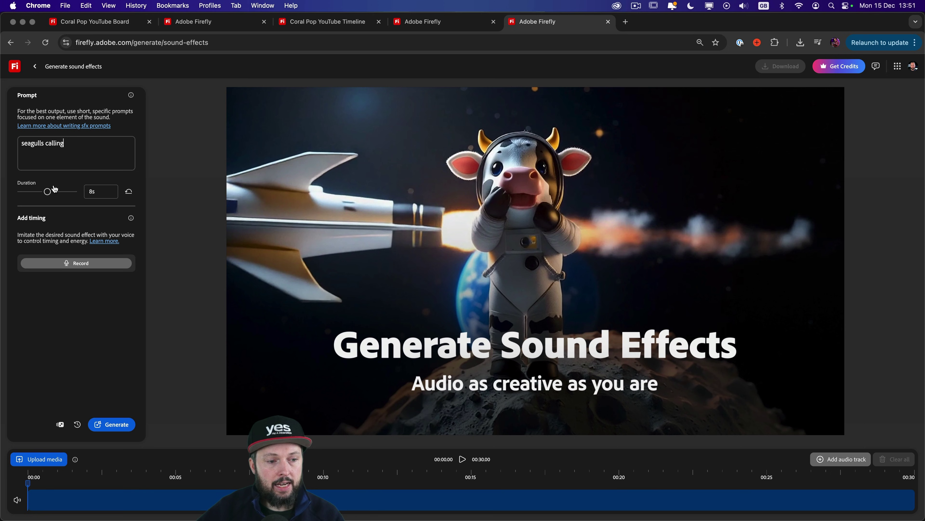
{"action": "left_click", "coordinate": [117, 425]}
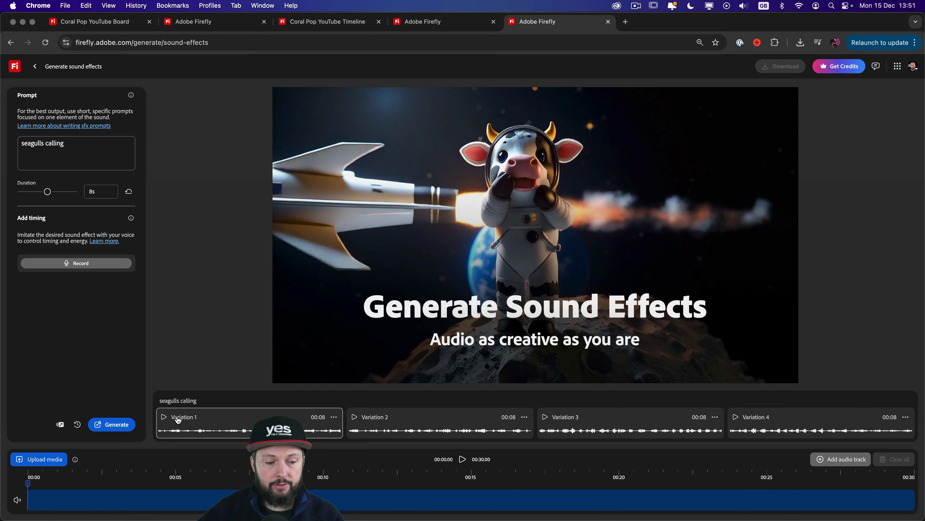
{"action": "left_click", "coordinate": [164, 418]}
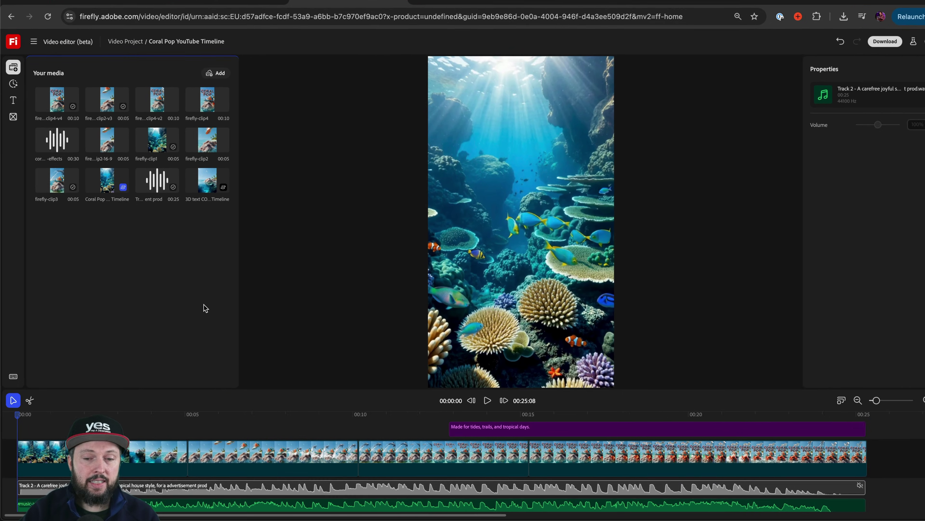
{"action": "key", "text": "space"}
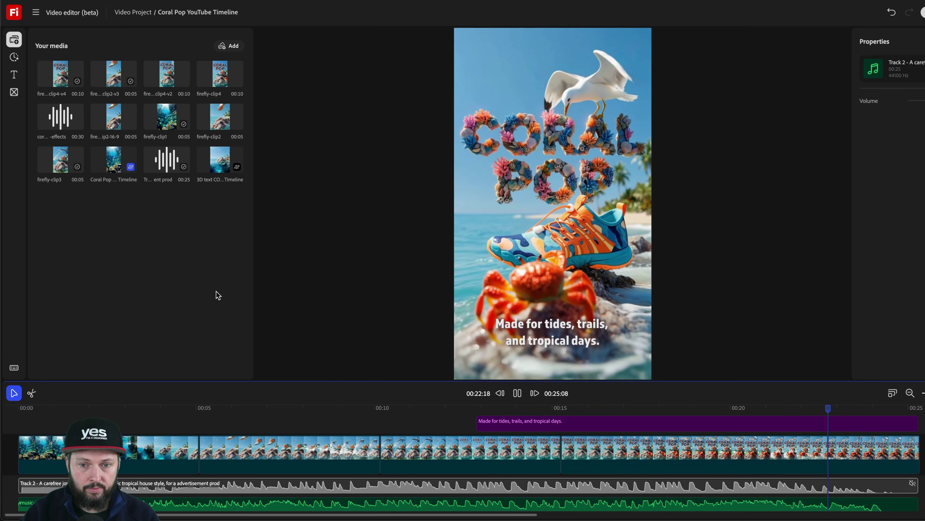
{"action": "key", "text": "space"}
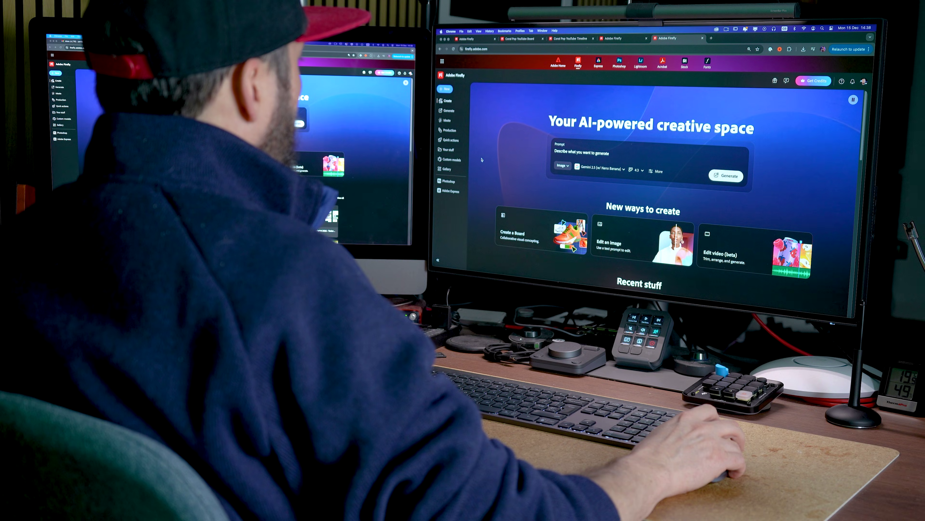
- Switch the home prompt from Image to Video with the Firefly Video model
{"action": "left_click", "coordinate": [563, 166]}
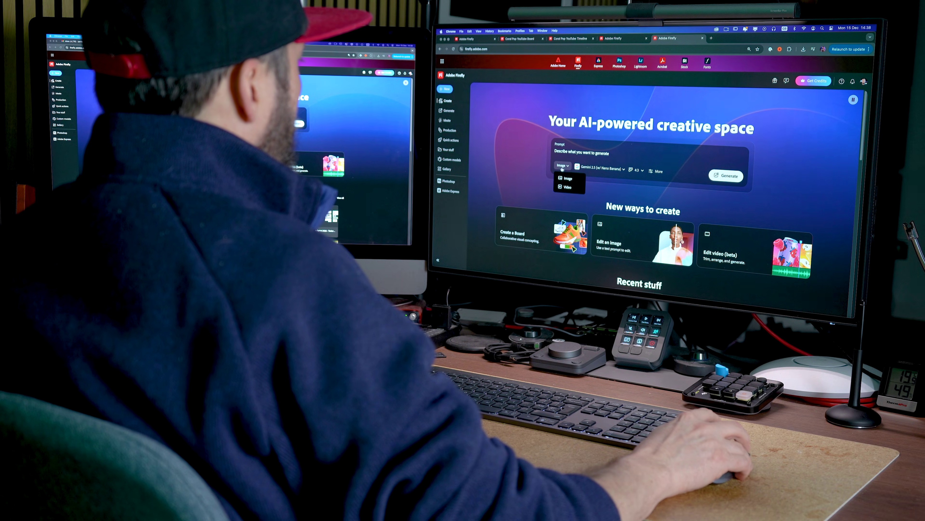
{"action": "left_click", "coordinate": [565, 190]}
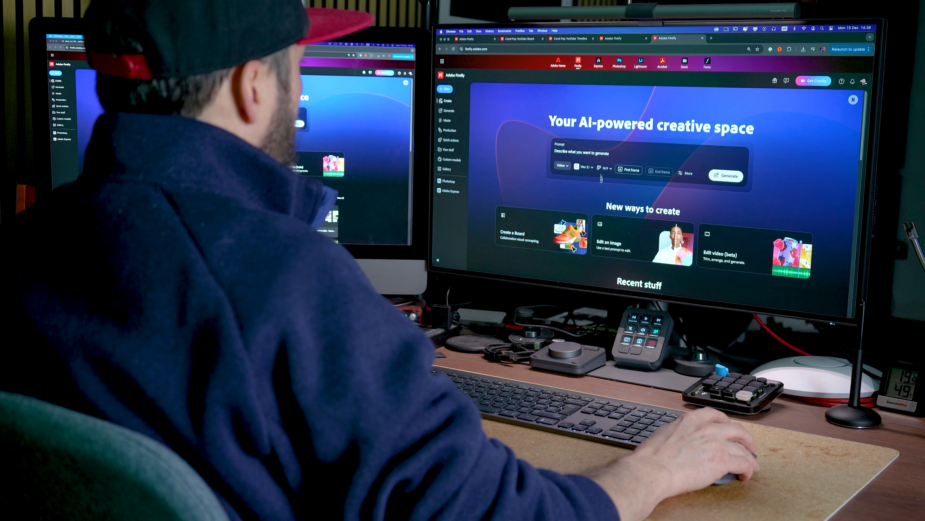
{"action": "left_click", "coordinate": [585, 166]}
{"action": "left_click", "coordinate": [596, 194]}
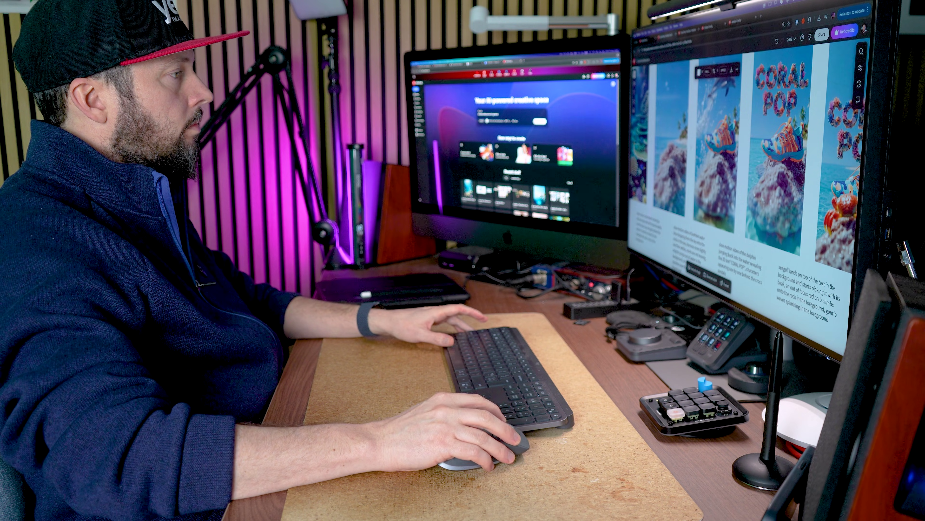
- Move the playhead to the CORAL POP title shot and resize the title artwork
{"action": "scroll", "coordinate": [791, 156], "scroll_direction": "up", "scroll_amount": 3}
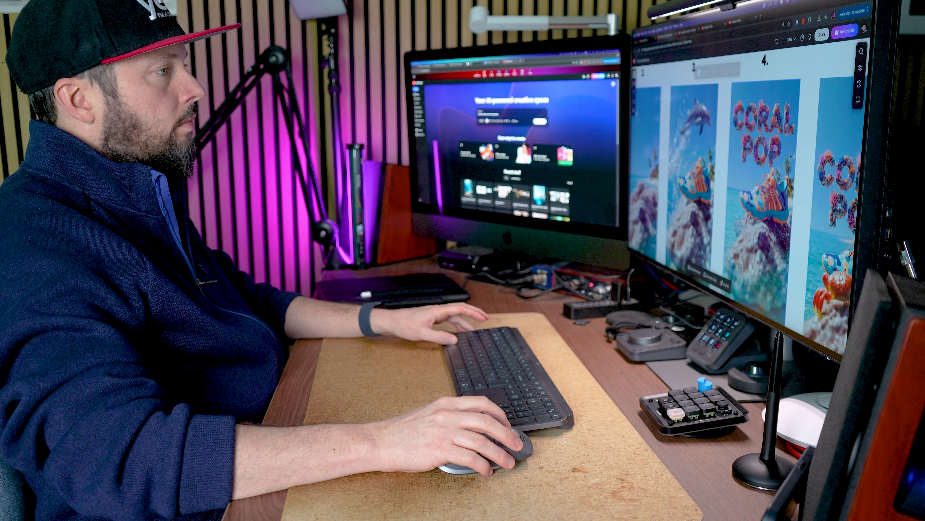
{"action": "scroll", "coordinate": [791, 156], "scroll_direction": "up", "scroll_amount": 2}
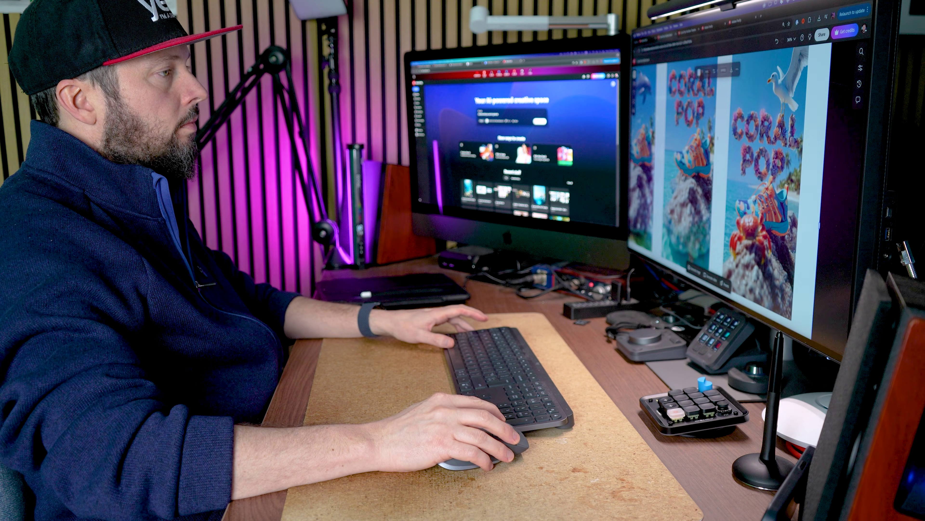
{"action": "scroll", "coordinate": [747, 182], "scroll_direction": "left", "scroll_amount": 5}
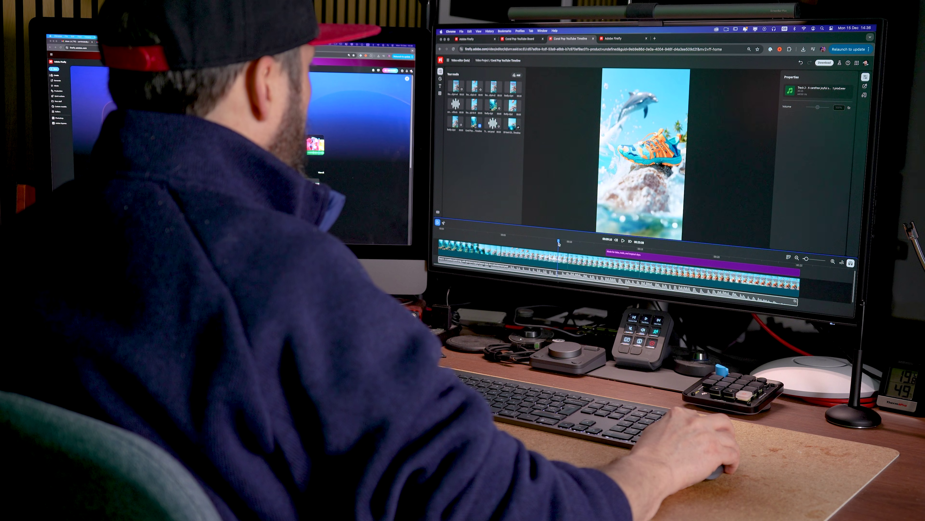
{"action": "left_click_drag", "start_coordinate": [581, 250], "coordinate": [753, 261]}
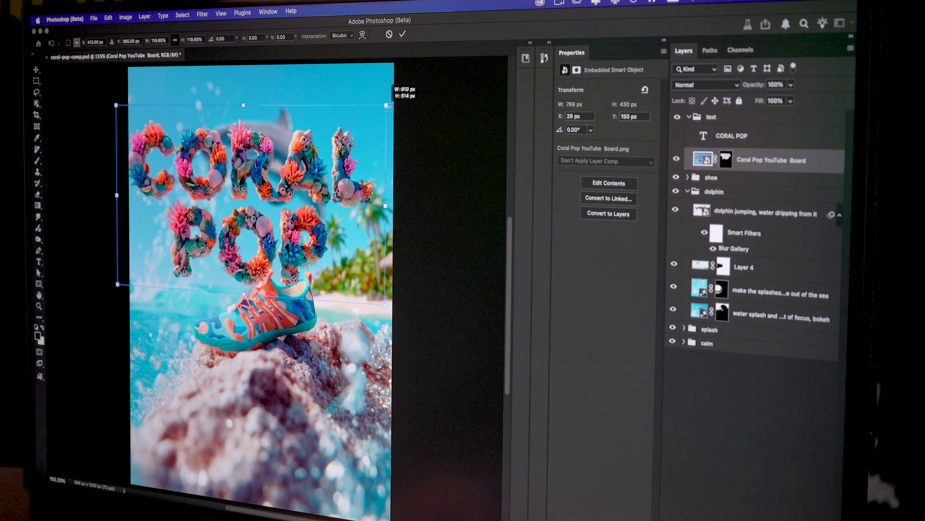
{"action": "mouse_move", "coordinate": [403, 87]}
{"action": "left_mouse_down"}
{"action": "mouse_move", "coordinate": [434, 83]}
{"action": "mouse_move", "coordinate": [388, 111]}
{"action": "mouse_move", "coordinate": [390, 82]}
{"action": "left_mouse_up"}
- Tilt the CORAL POP title to -6.25°, commit the transform and hide the layer
{"action": "left_click_drag", "start_coordinate": [291, 157], "coordinate": [313, 130]}
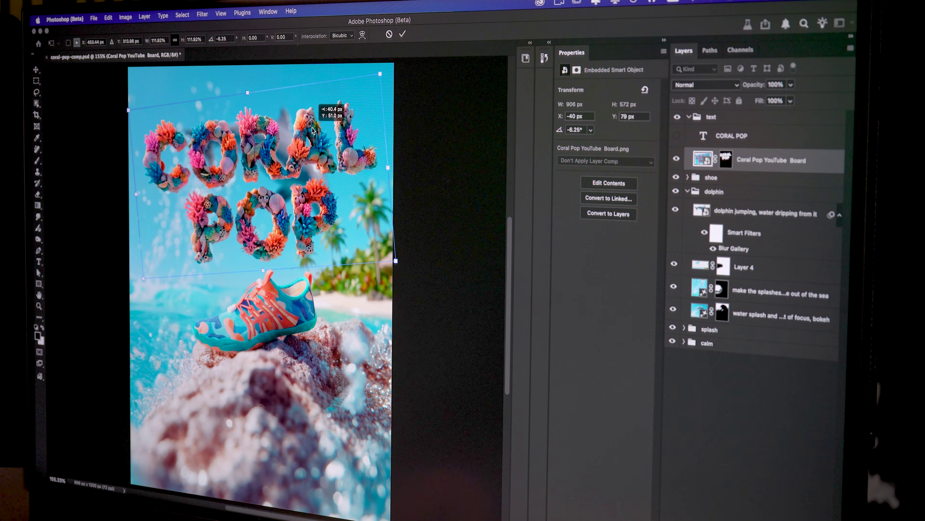
{"action": "key", "text": "Return"}
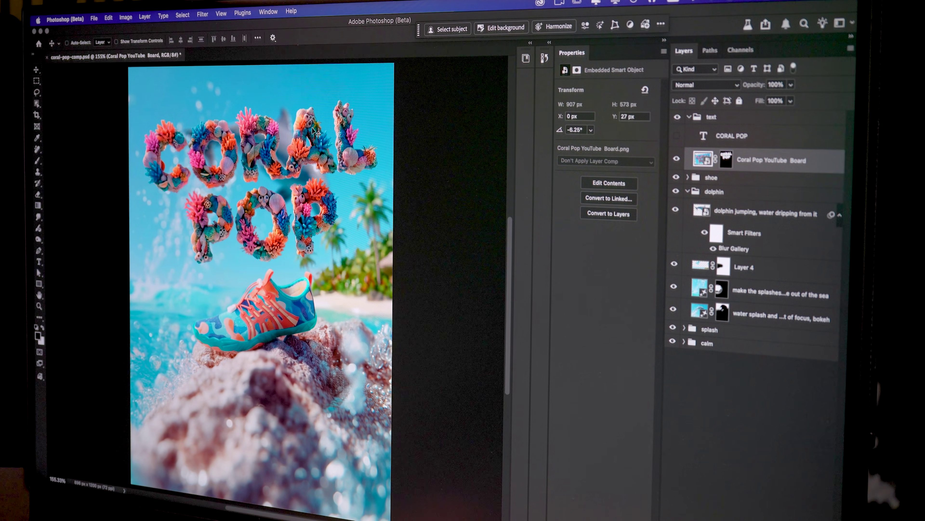
{"action": "key", "text": "super+comma"}
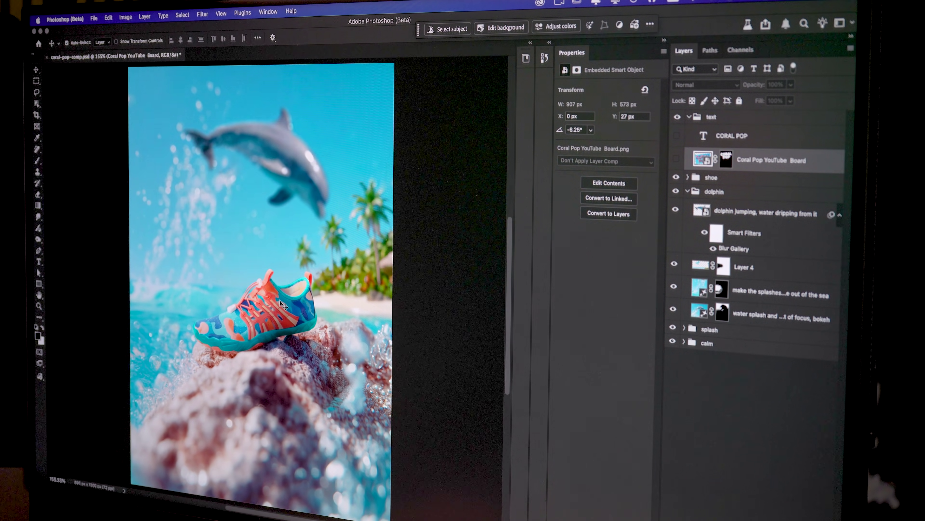
- Toggle the shoe group's visibility and zoom in on the shoe
{"action": "left_click", "coordinate": [698, 181]}
{"action": "key", "text": "super+comma"}
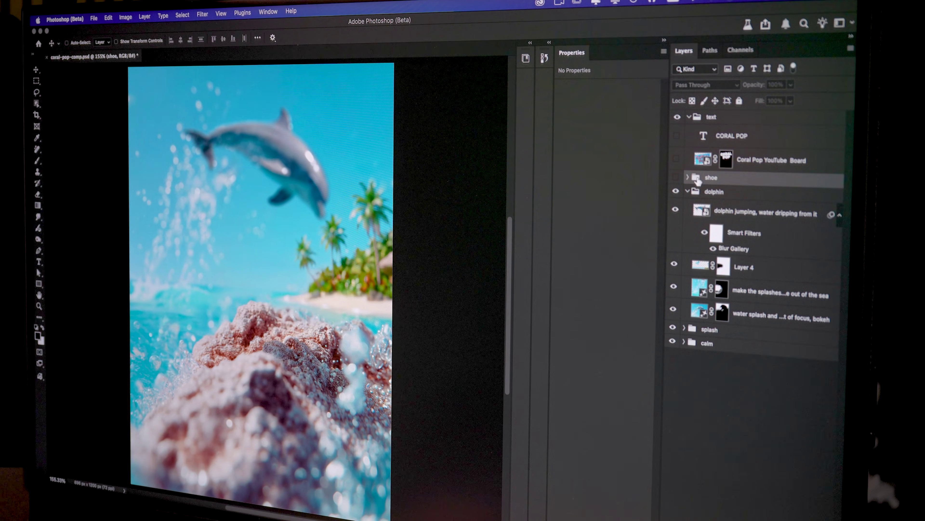
{"action": "key", "text": "super+comma"}
{"action": "key", "text": "super+comma"}
{"action": "key", "text": "super+comma"}
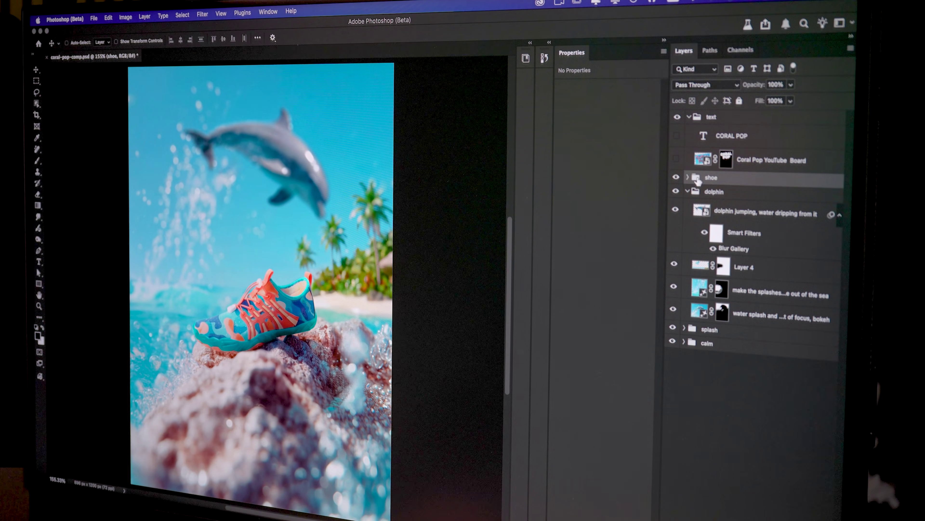
{"action": "left_click", "coordinate": [292, 291]}
{"action": "left_click_drag", "start_coordinate": [235, 328], "coordinate": [277, 334]}
{"action": "key", "text": "super+comma"}
{"action": "key", "text": "super+comma"}
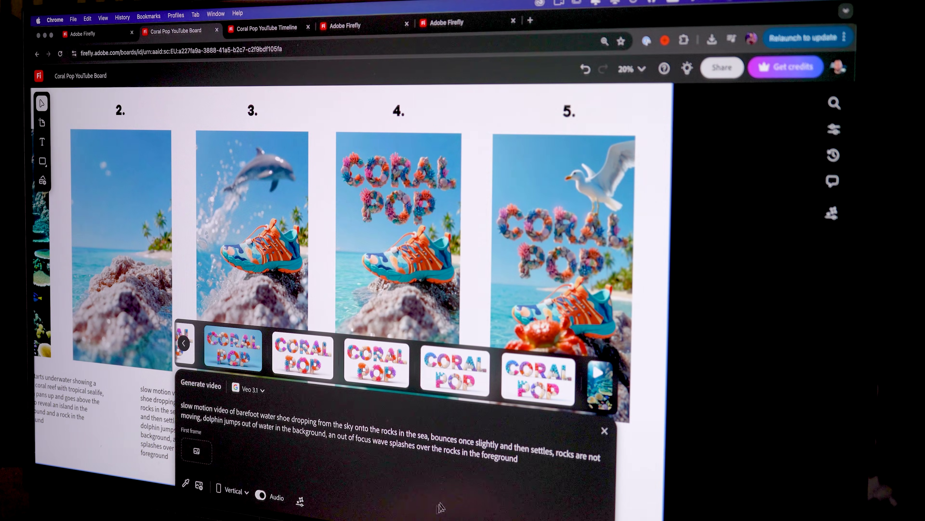
- Switch the video model from Veo 3.1 to Firefly Video and browse the generation history
{"action": "left_click", "coordinate": [262, 391]}
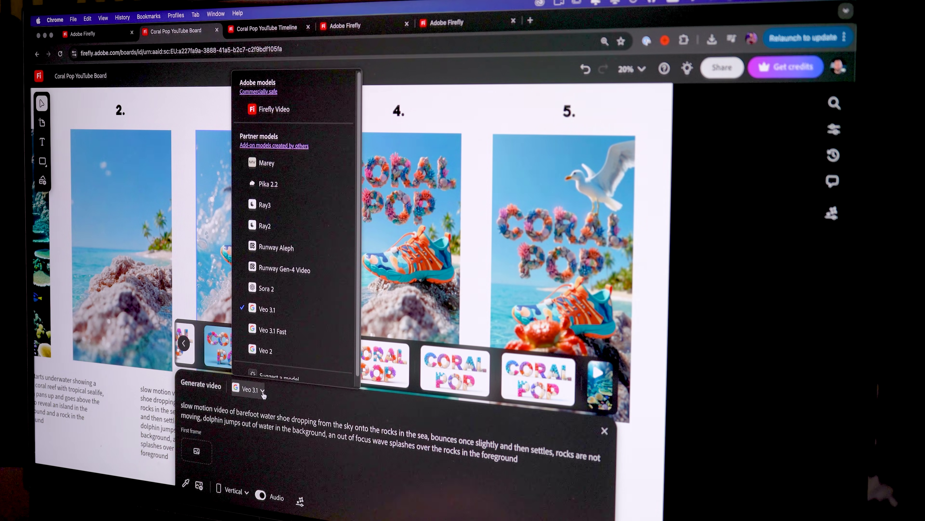
{"action": "left_click", "coordinate": [312, 103]}
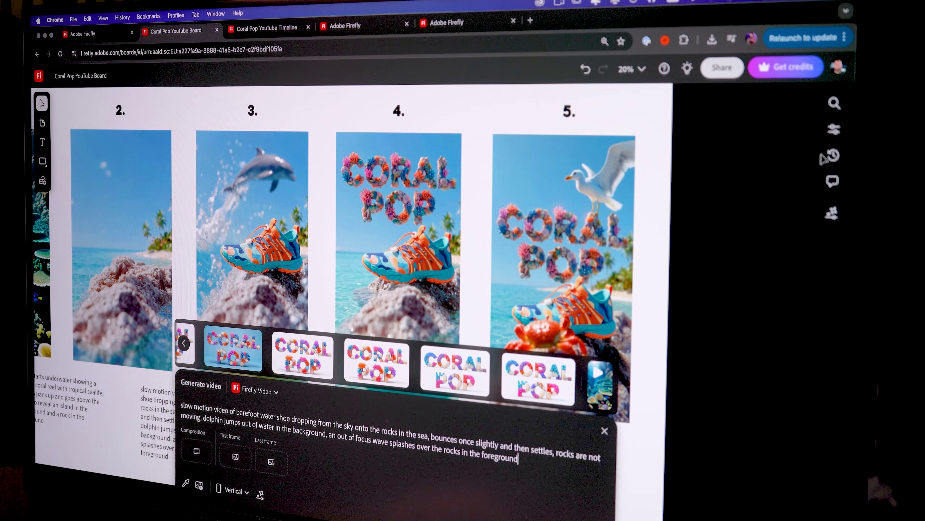
{"action": "left_click", "coordinate": [834, 156]}
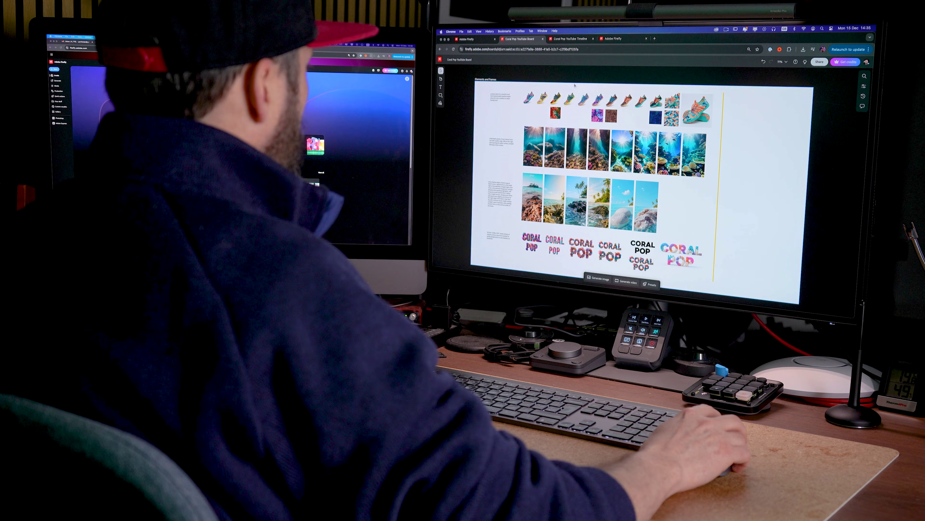
{"action": "scroll", "coordinate": [560, 99], "scroll_direction": "down", "scroll_amount": 5}
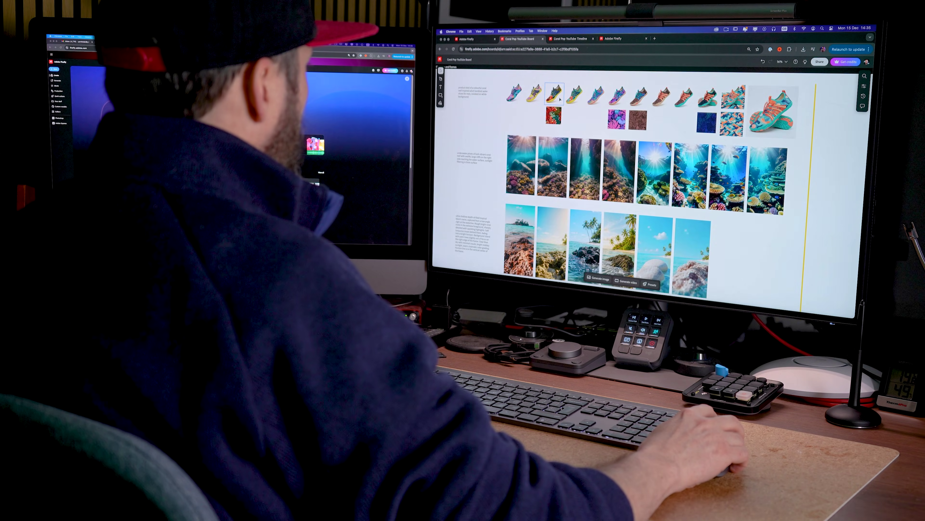
{"action": "scroll", "coordinate": [560, 98], "scroll_direction": "up", "scroll_amount": 3}
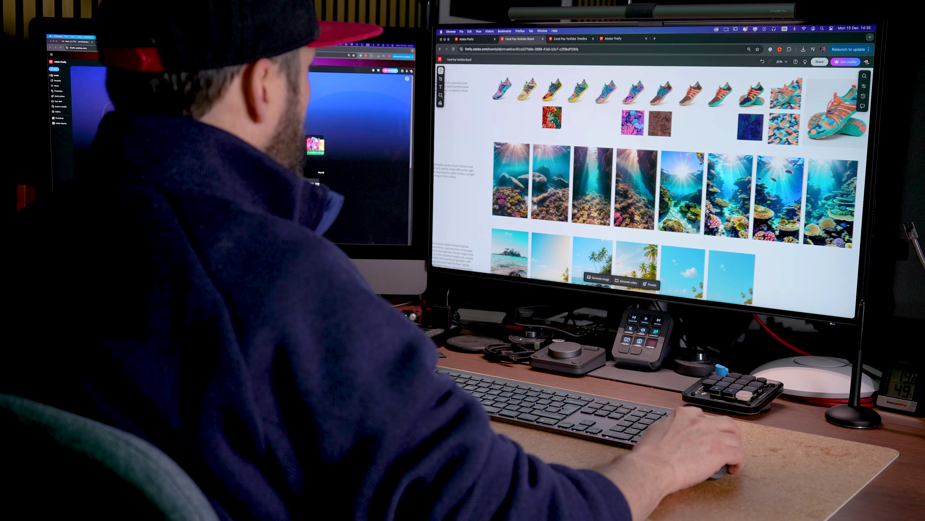
{"action": "scroll", "coordinate": [714, 88], "scroll_direction": "up", "scroll_amount": 5}
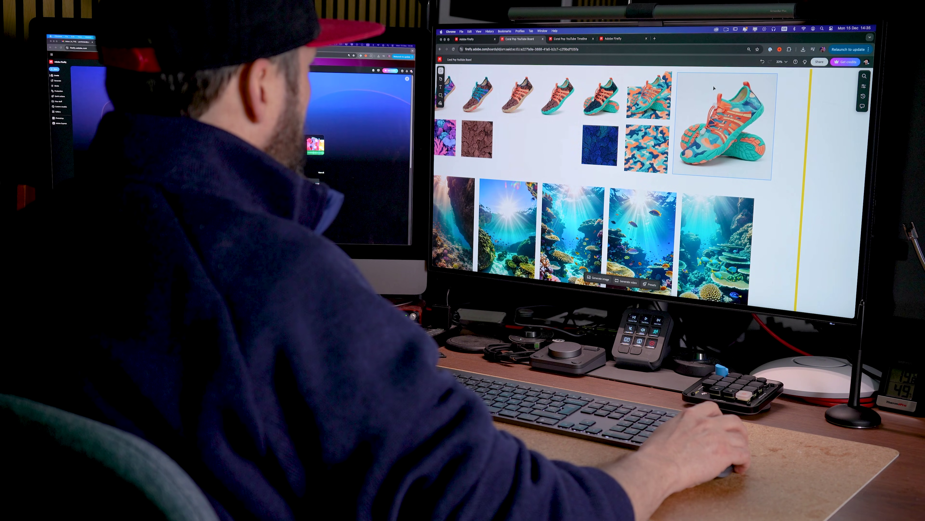
{"action": "scroll", "coordinate": [668, 159], "scroll_direction": "up", "scroll_amount": 4}
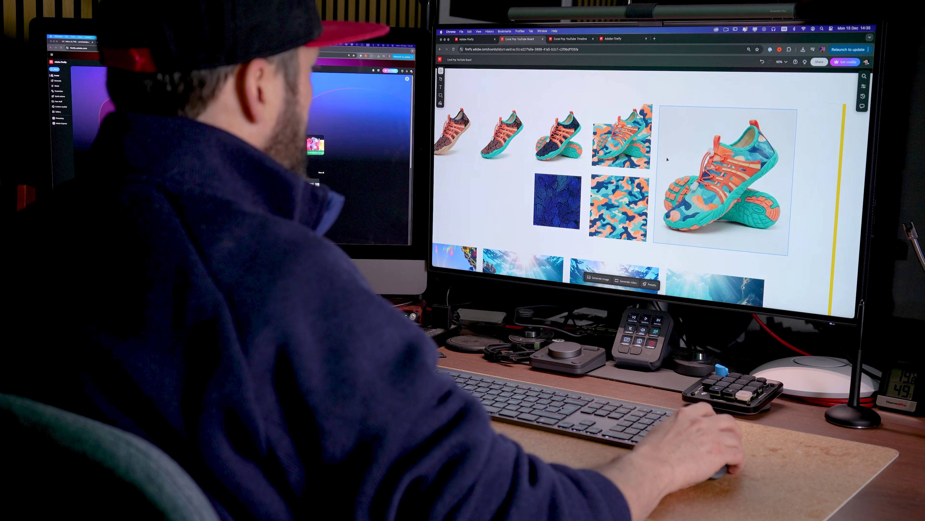
{"action": "scroll", "coordinate": [667, 159], "scroll_direction": "up", "scroll_amount": 2}
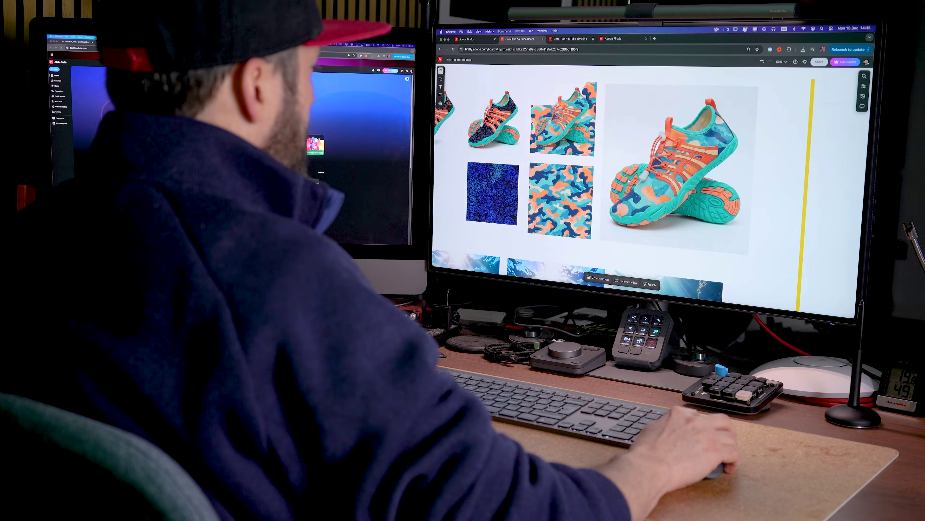